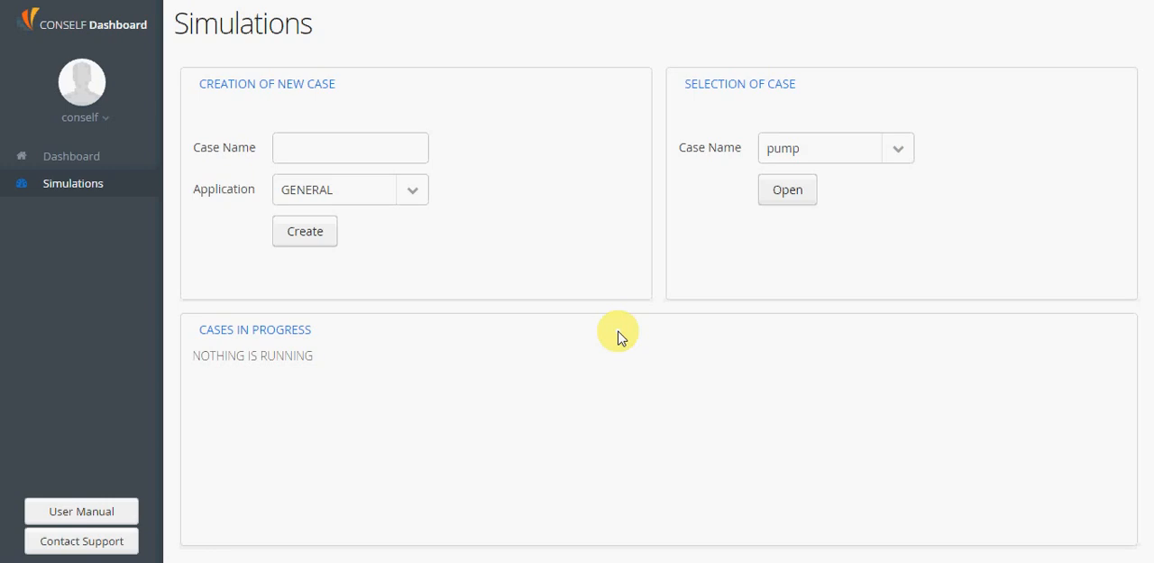
Open the pump case and upload girante.stp as its CAD model
{"action": "left_click", "coordinate": [792, 191]}
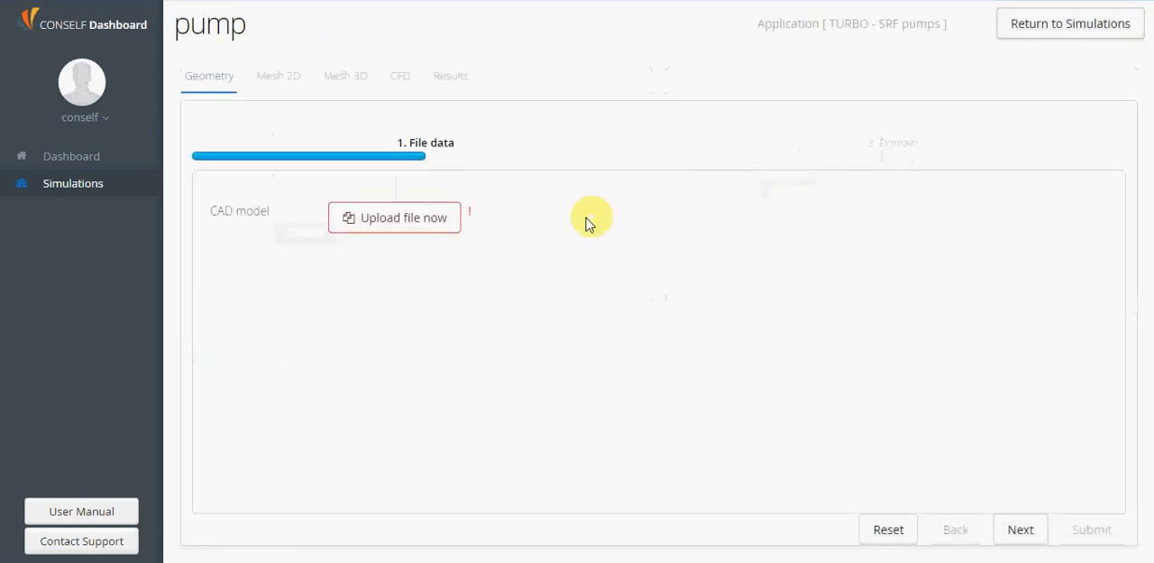
{"action": "left_click", "coordinate": [415, 226]}
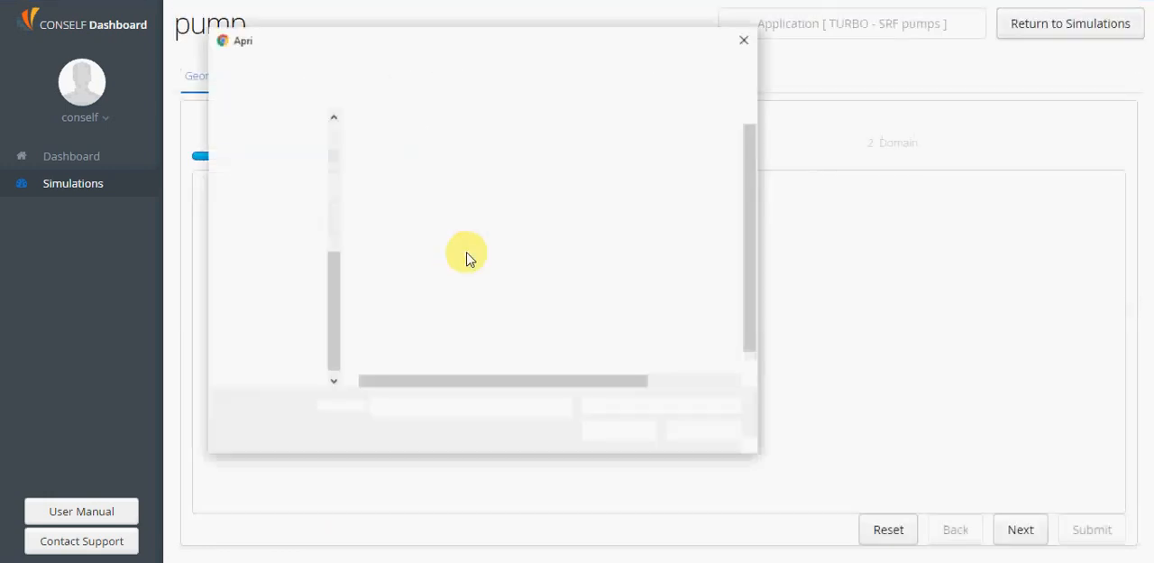
{"action": "left_click", "coordinate": [442, 304]}
{"action": "double_click", "coordinate": [442, 305]}
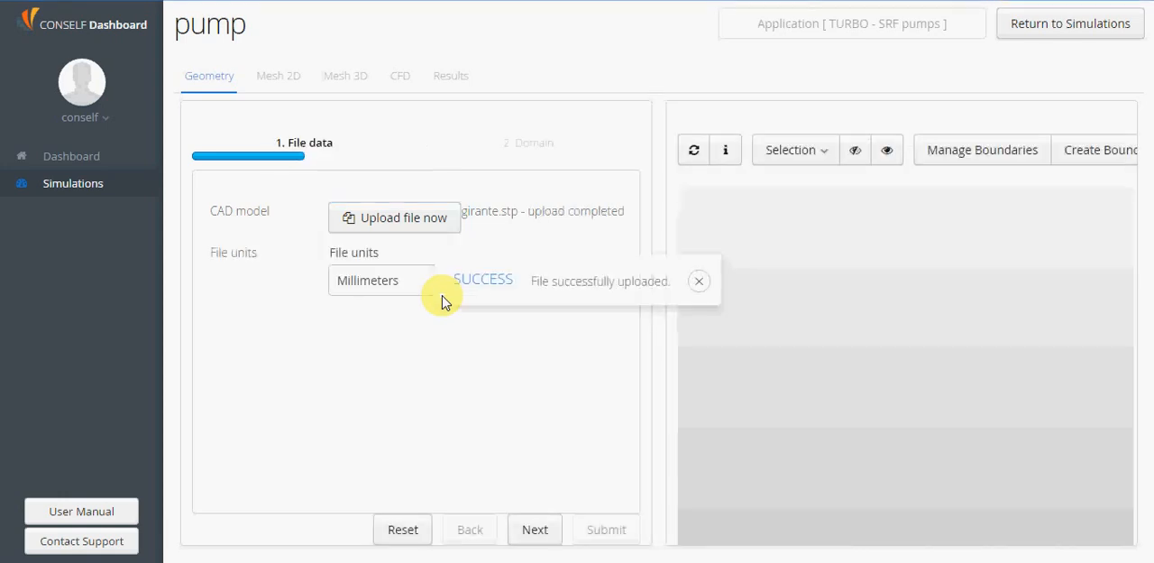
{"action": "left_click", "coordinate": [699, 281]}
Examine the impeller passage geometry from several angles, selecting and deselecting its side faces
{"action": "left_click_drag", "start_coordinate": [943, 373], "coordinate": [914, 408]}
{"action": "right_click_drag", "start_coordinate": [873, 426], "coordinate": [858, 369]}
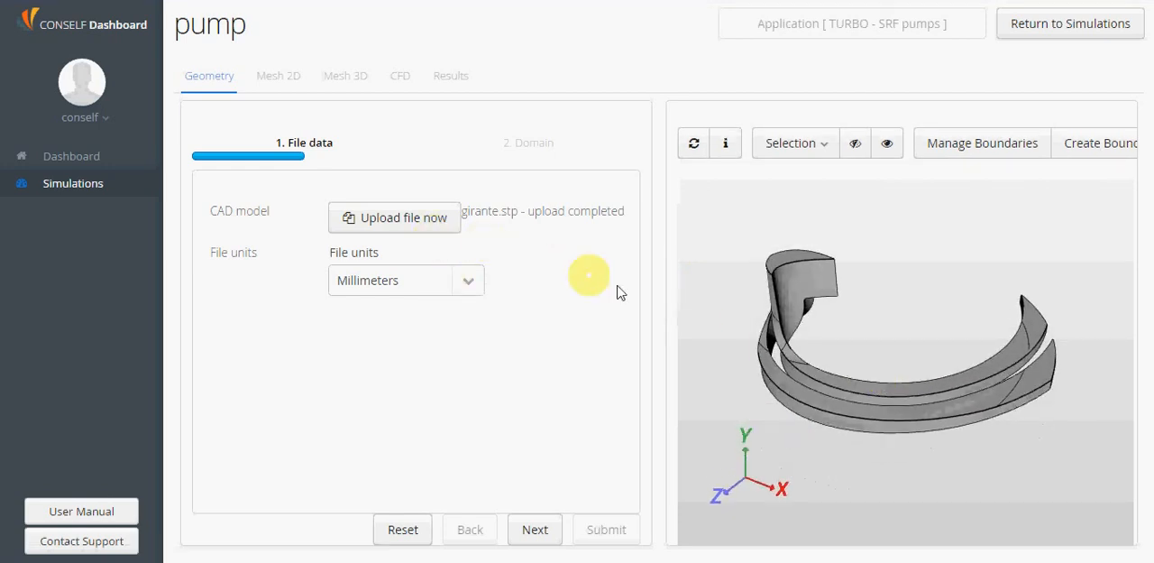
{"action": "left_click", "coordinate": [814, 288]}
{"action": "left_click_drag", "start_coordinate": [839, 337], "coordinate": [734, 433]}
{"action": "left_click_drag", "start_coordinate": [871, 460], "coordinate": [810, 334]}
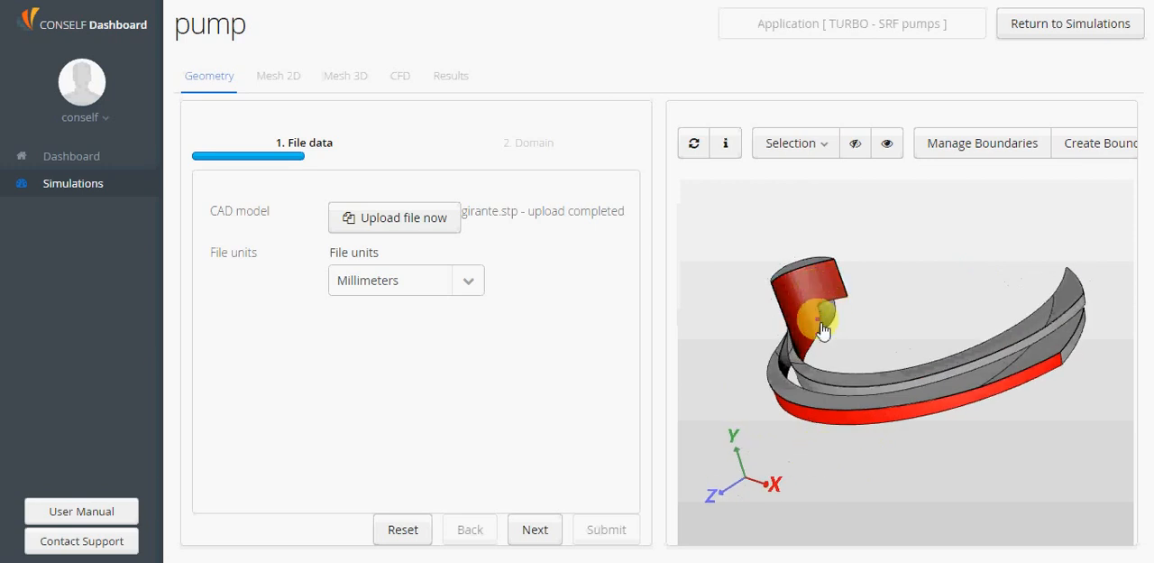
{"action": "mouse_move", "coordinate": [917, 314]}
{"action": "left_mouse_down"}
{"action": "mouse_move", "coordinate": [866, 349]}
{"action": "mouse_move", "coordinate": [932, 341]}
{"action": "mouse_move", "coordinate": [940, 332]}
{"action": "mouse_move", "coordinate": [929, 324]}
{"action": "left_mouse_up"}
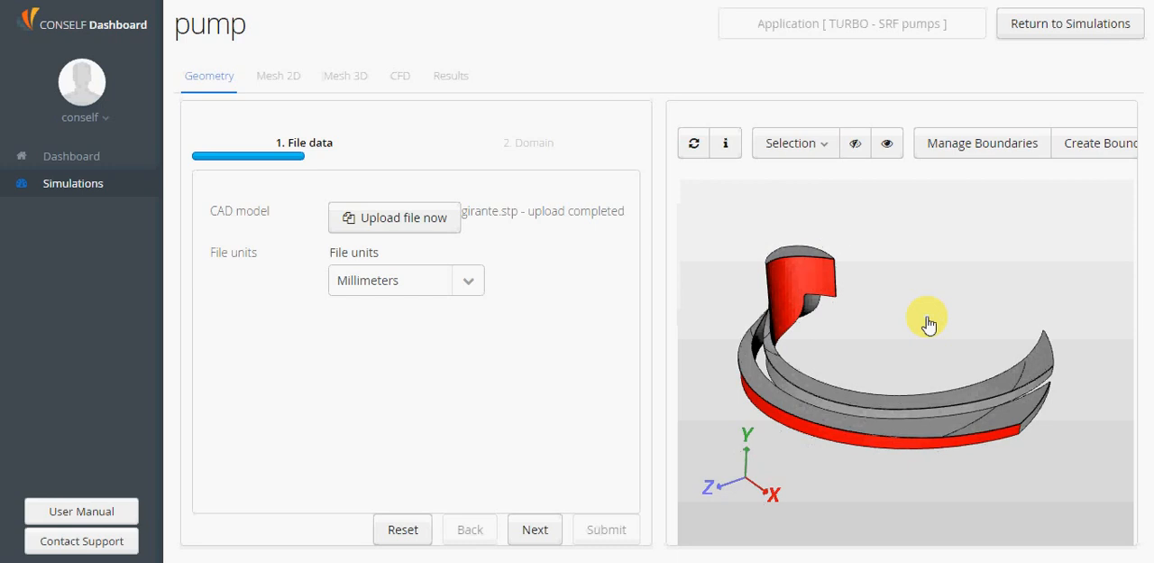
{"action": "left_click", "coordinate": [799, 297]}
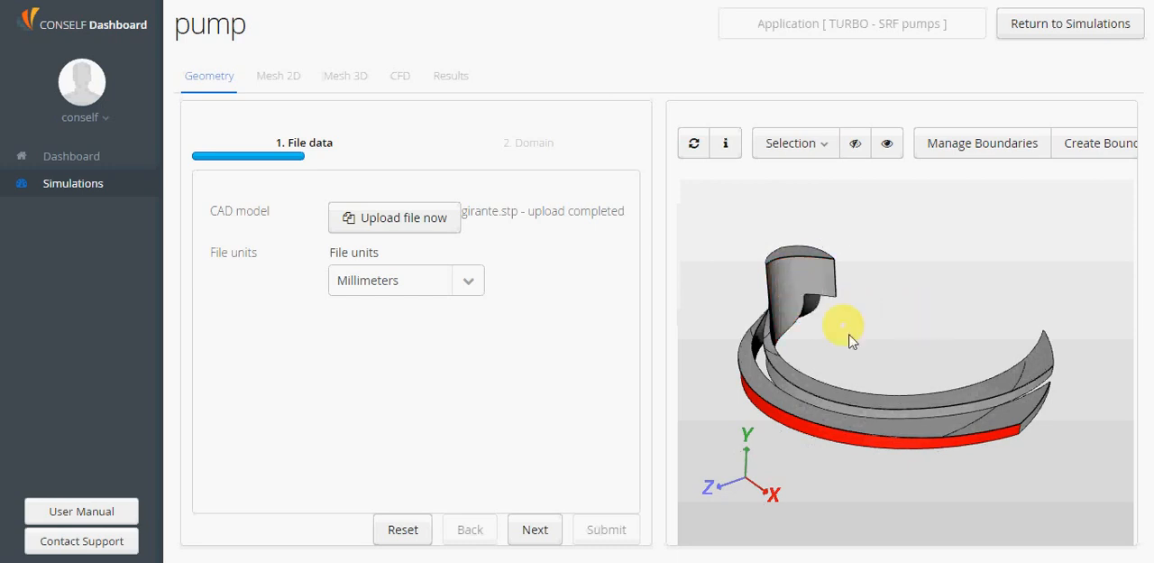
{"action": "left_click_drag", "start_coordinate": [851, 335], "coordinate": [910, 329]}
{"action": "left_click", "coordinate": [832, 369]}
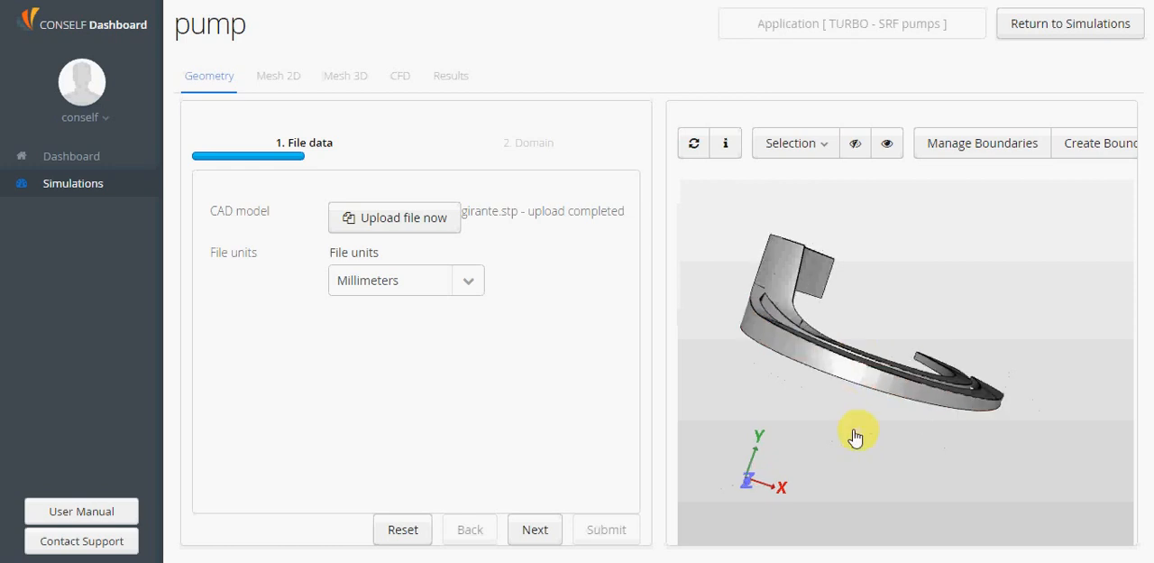
{"action": "left_click_drag", "start_coordinate": [857, 430], "coordinate": [795, 462]}
{"action": "left_click_drag", "start_coordinate": [896, 334], "coordinate": [884, 366]}
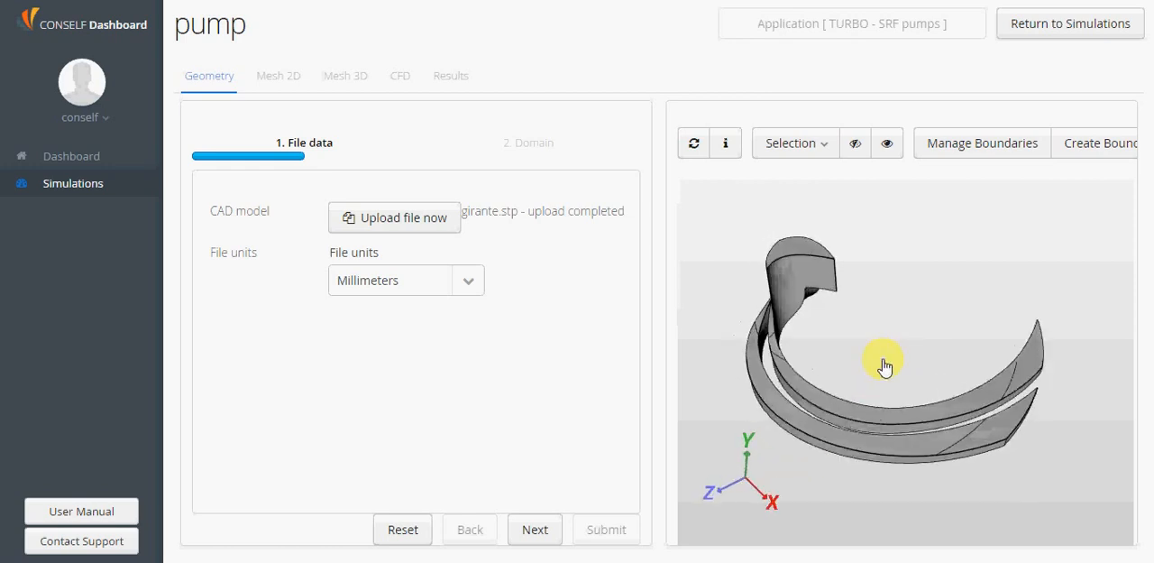
Create a boundary named inlet from the flat end face at the top of the impeller passage's neck
{"action": "left_click", "coordinate": [806, 253]}
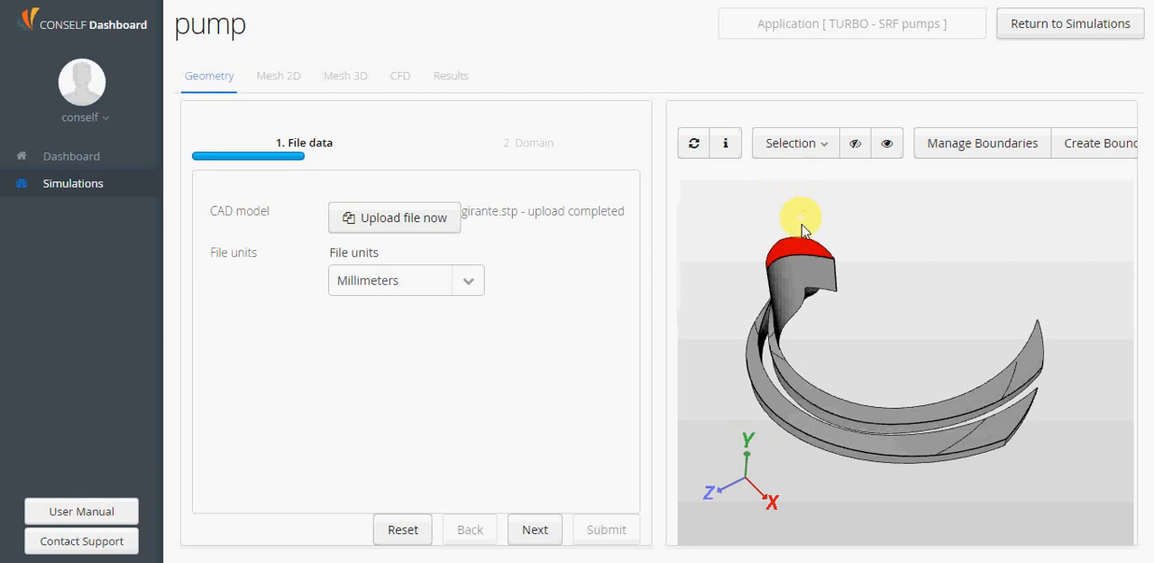
{"action": "left_click_drag", "start_coordinate": [875, 348], "coordinate": [824, 340]}
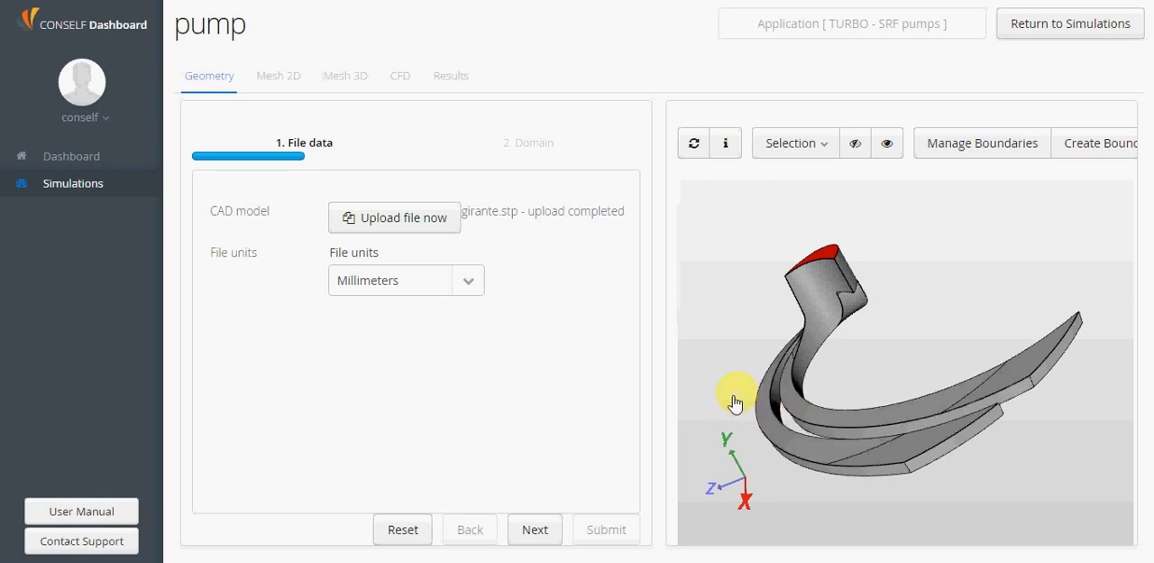
{"action": "left_click_drag", "start_coordinate": [719, 407], "coordinate": [774, 390]}
{"action": "left_click_drag", "start_coordinate": [941, 313], "coordinate": [790, 232]}
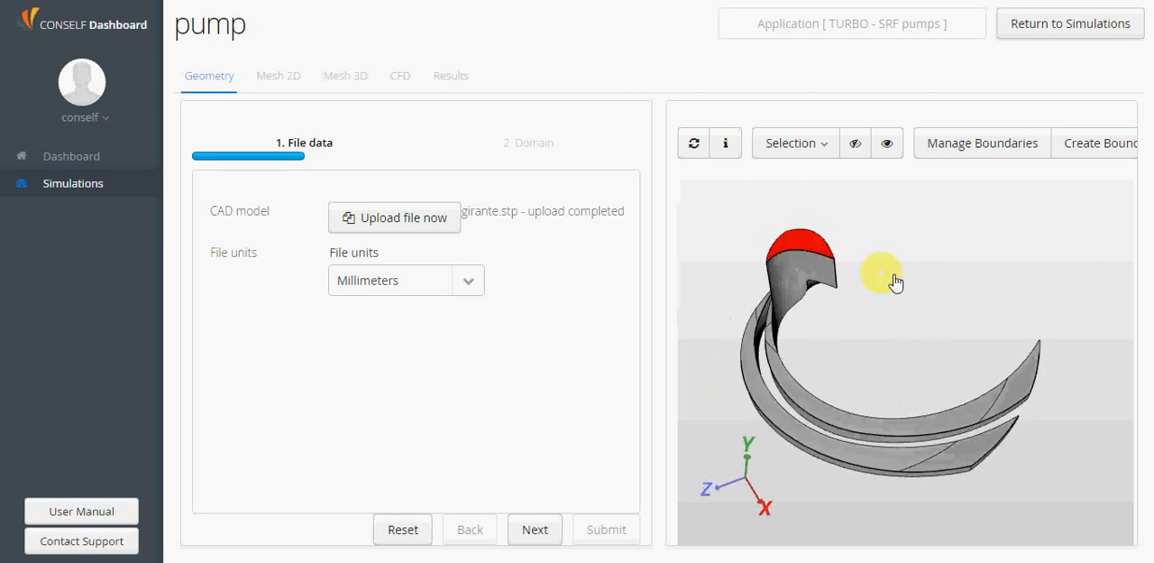
{"action": "left_click", "coordinate": [1092, 146]}
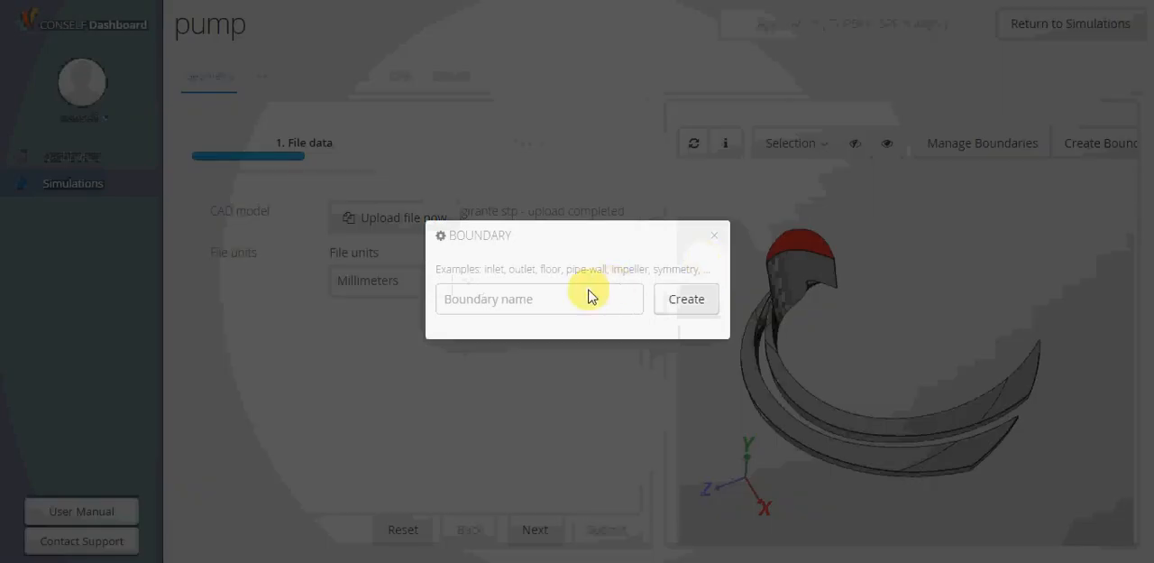
{"action": "left_click", "coordinate": [591, 291]}
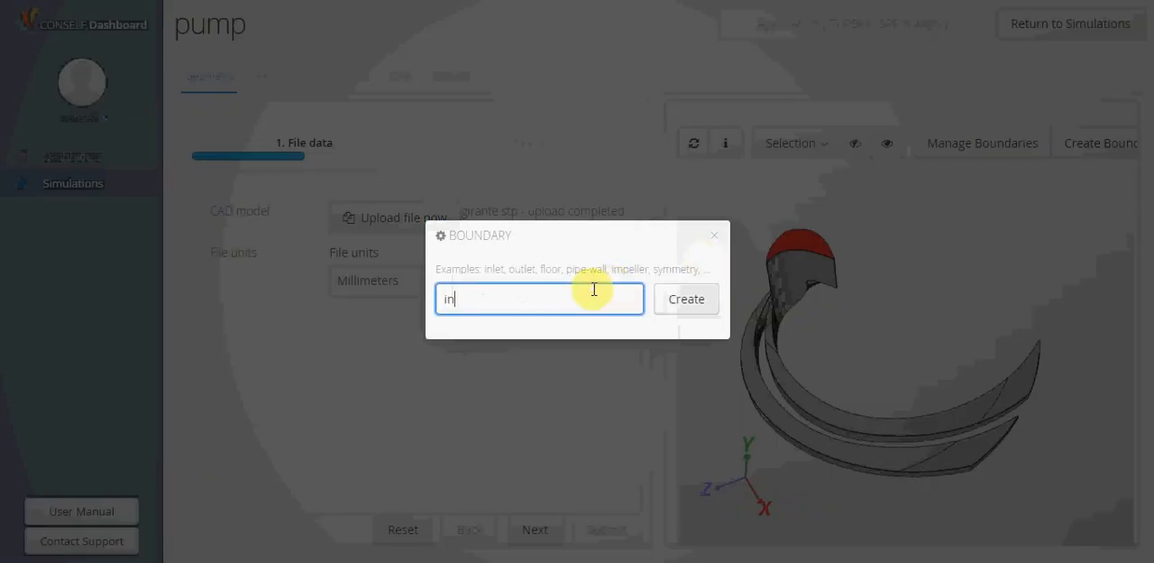
{"action": "left_click", "coordinate": [686, 300]}
Create a boundary named outlet from the two outer end faces of the curved channels
{"action": "left_click_drag", "start_coordinate": [850, 509], "coordinate": [800, 475]}
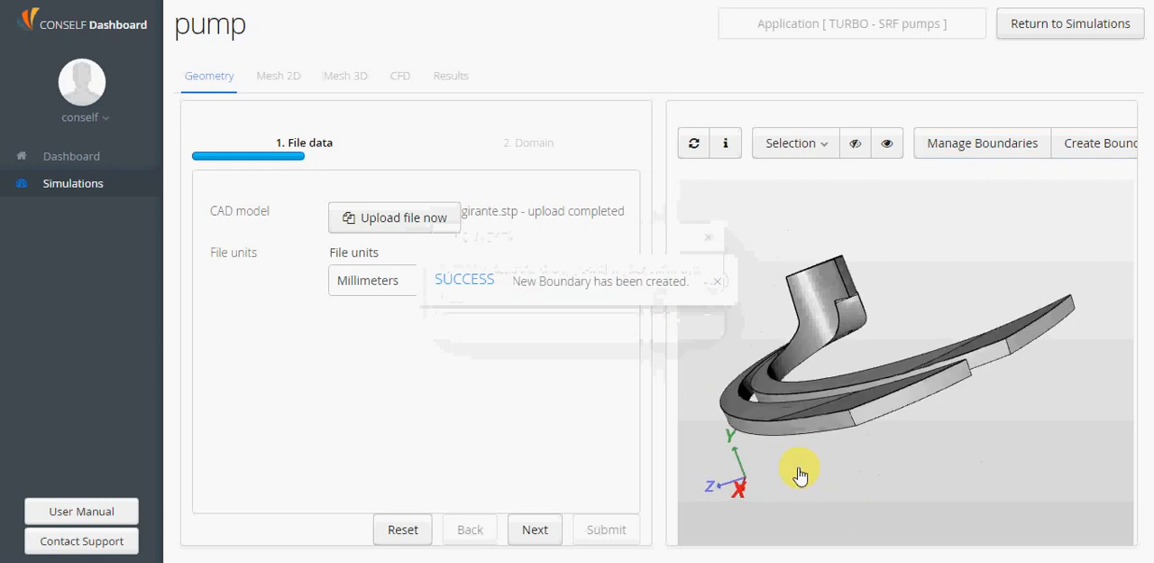
{"action": "left_click", "coordinate": [909, 403]}
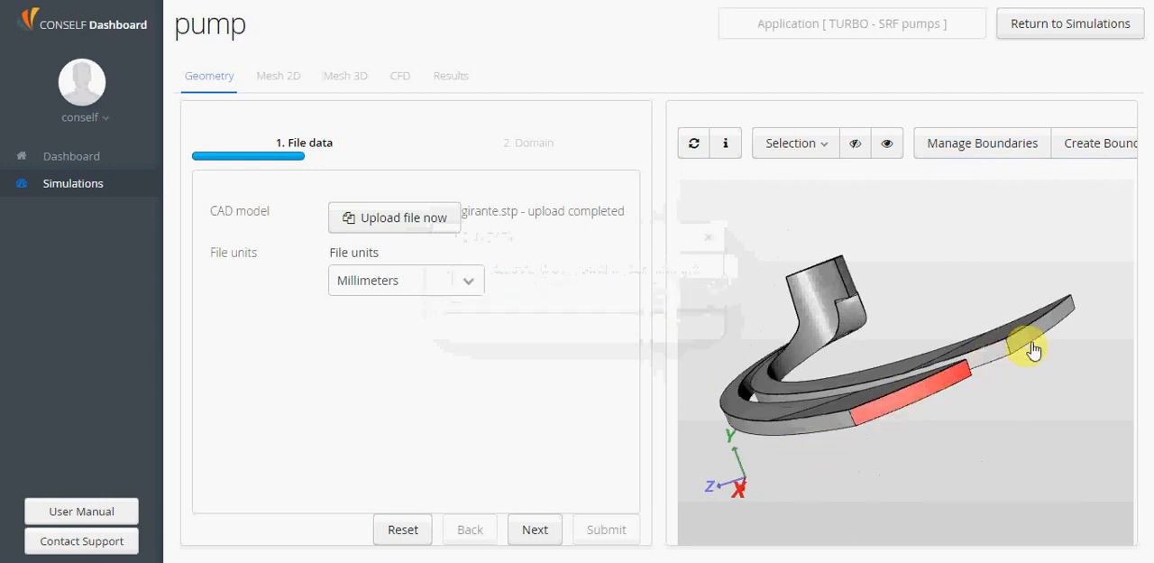
{"action": "left_click", "coordinate": [1044, 336]}
{"action": "left_click", "coordinate": [1111, 144]}
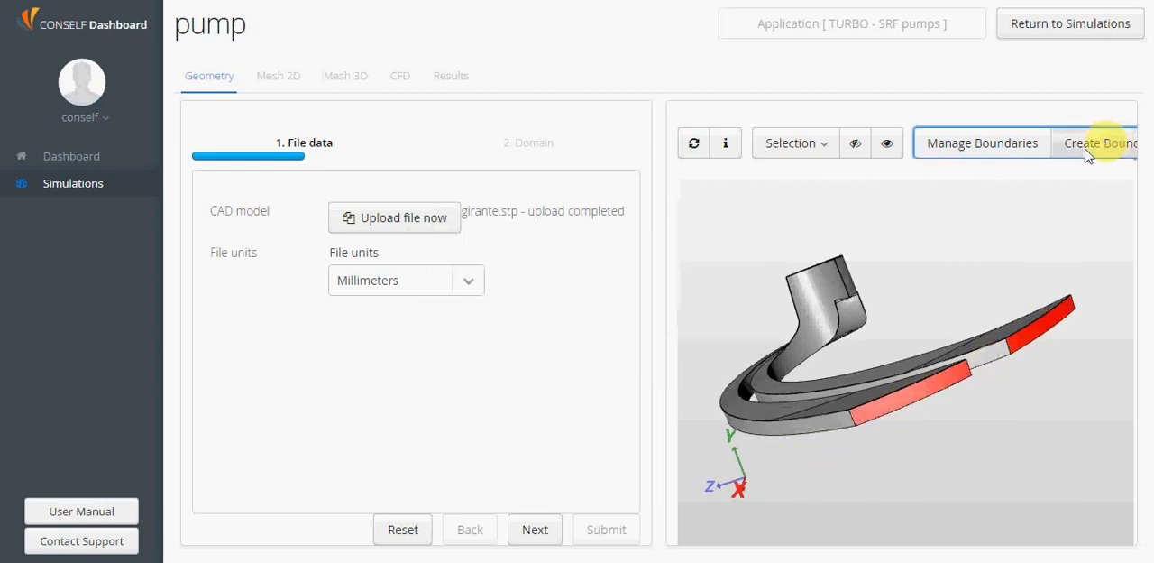
{"action": "left_click", "coordinate": [542, 300]}
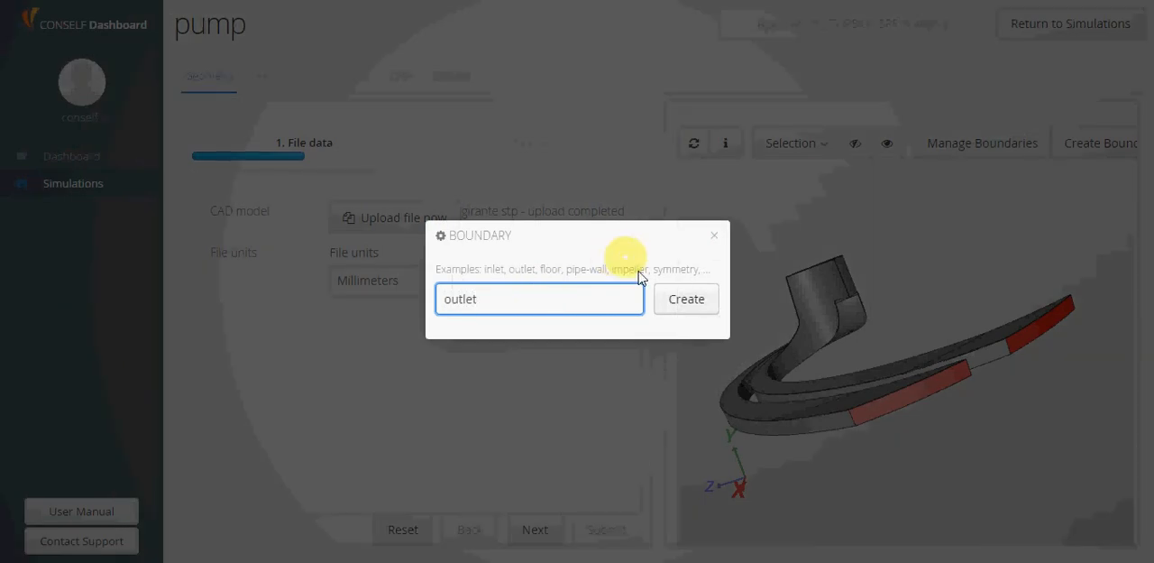
{"action": "left_click", "coordinate": [686, 305]}
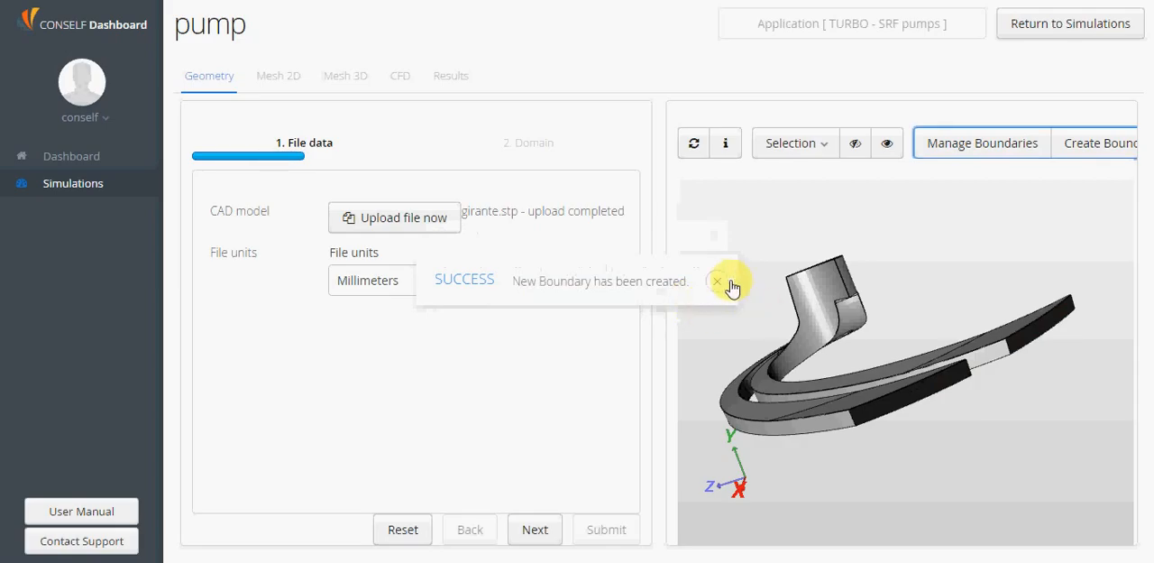
{"action": "left_click", "coordinate": [725, 286]}
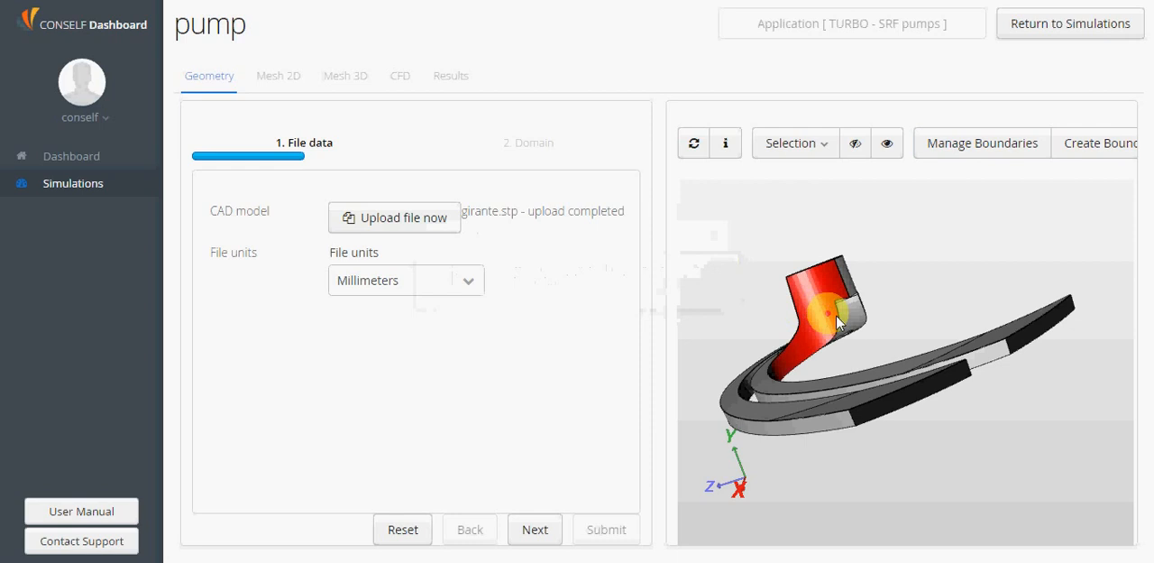
Create a periodic boundary from the curved side face running from the neck down along the inner channel
{"action": "left_click_drag", "start_coordinate": [952, 317], "coordinate": [919, 353]}
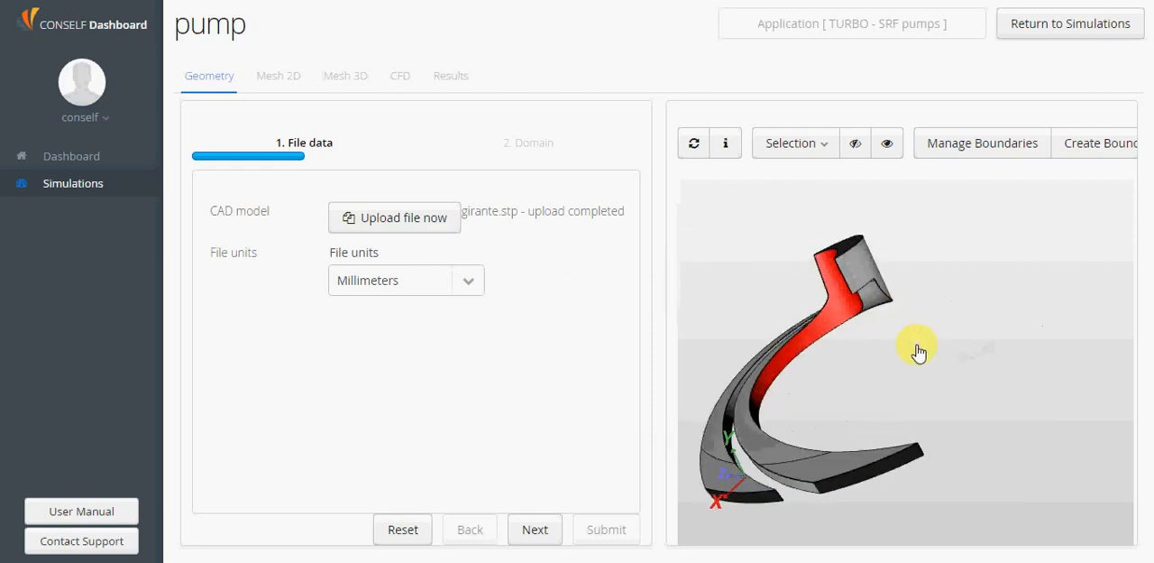
{"action": "left_click", "coordinate": [1100, 149]}
{"action": "left_click", "coordinate": [586, 301]}
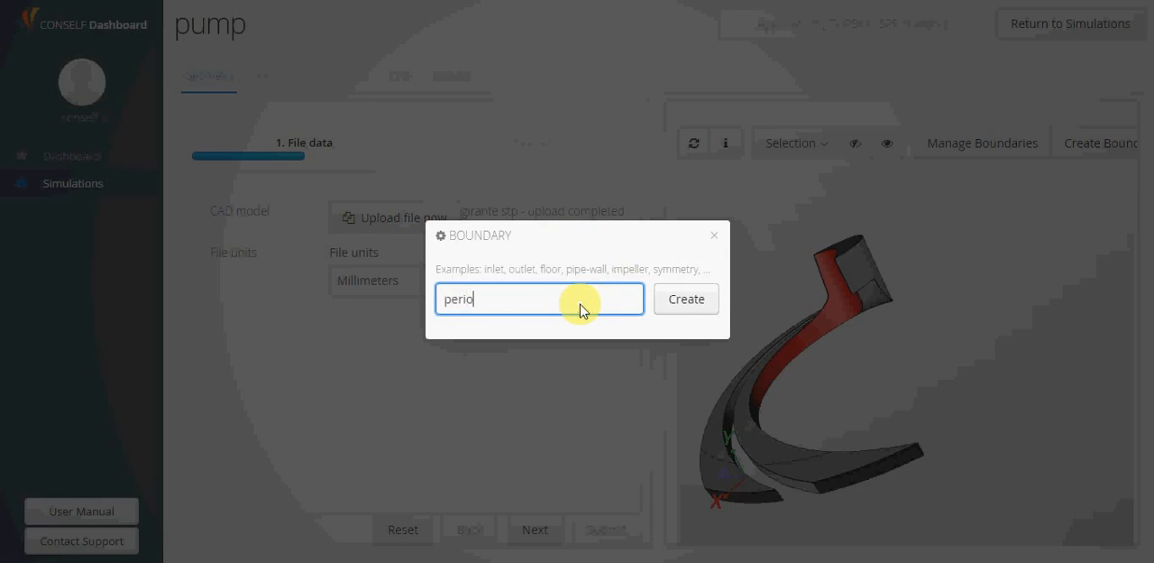
{"action": "left_click", "coordinate": [688, 299]}
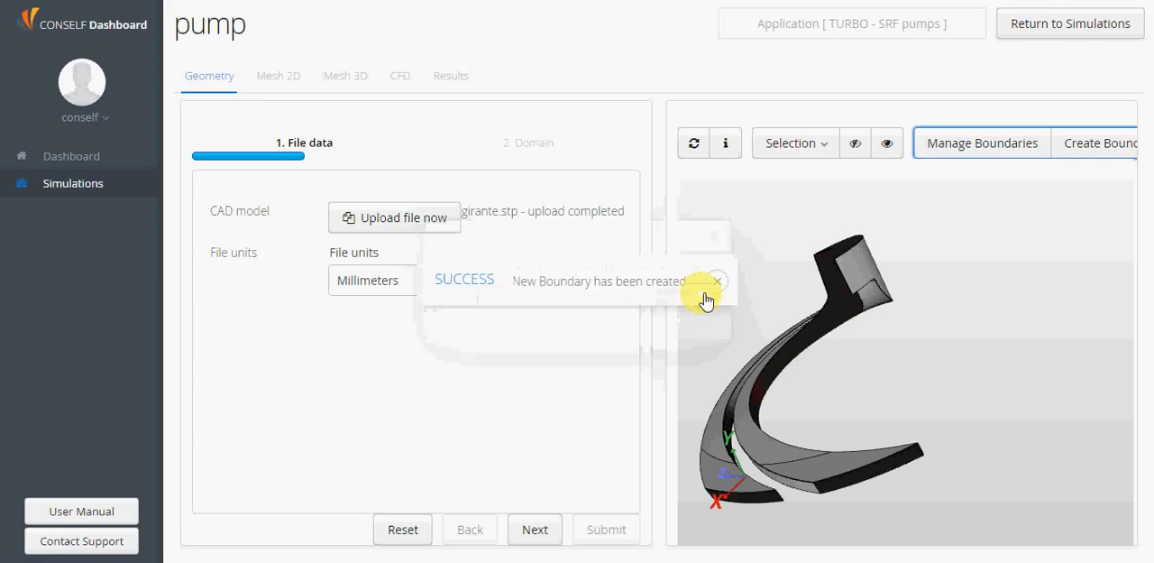
Create a second periodic boundary from the opposite side face of the neck
{"action": "left_click", "coordinate": [866, 269]}
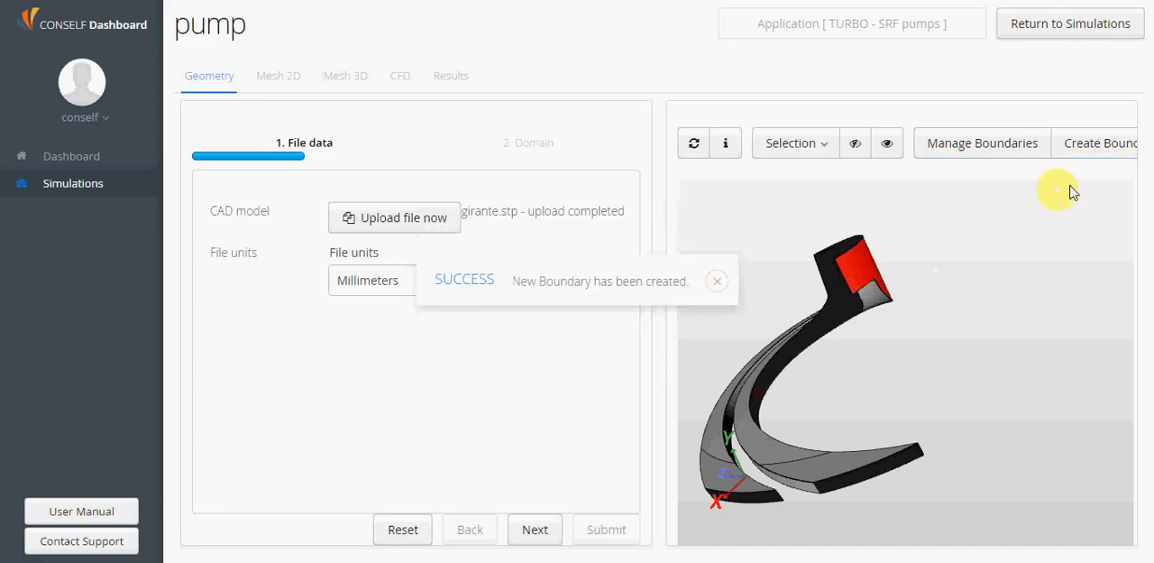
{"action": "left_click", "coordinate": [1109, 151]}
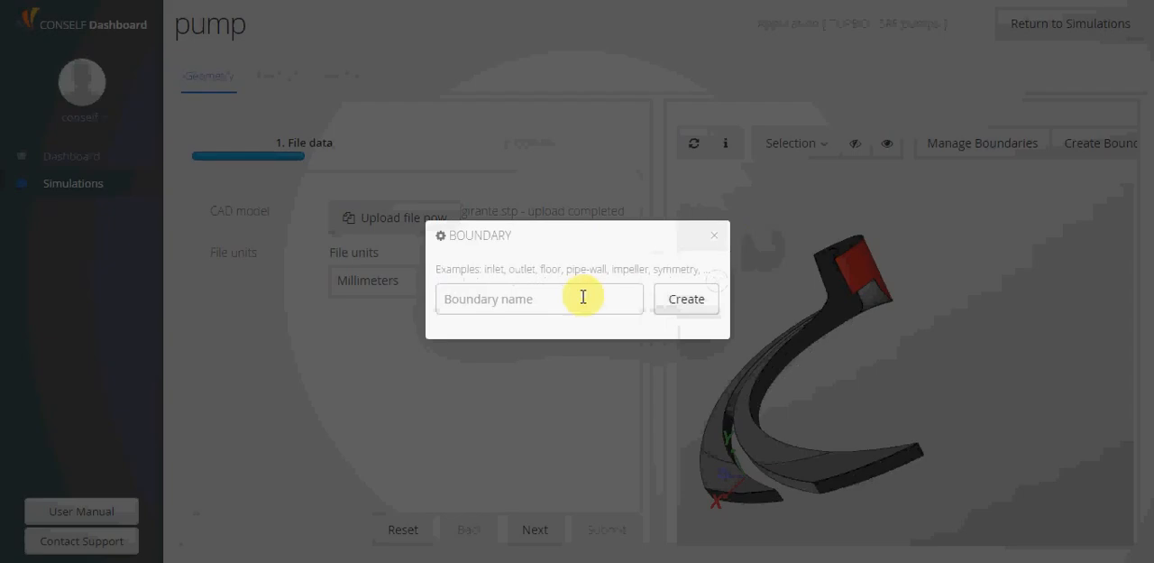
{"action": "left_click", "coordinate": [591, 297]}
{"action": "type", "text": "perio2"}
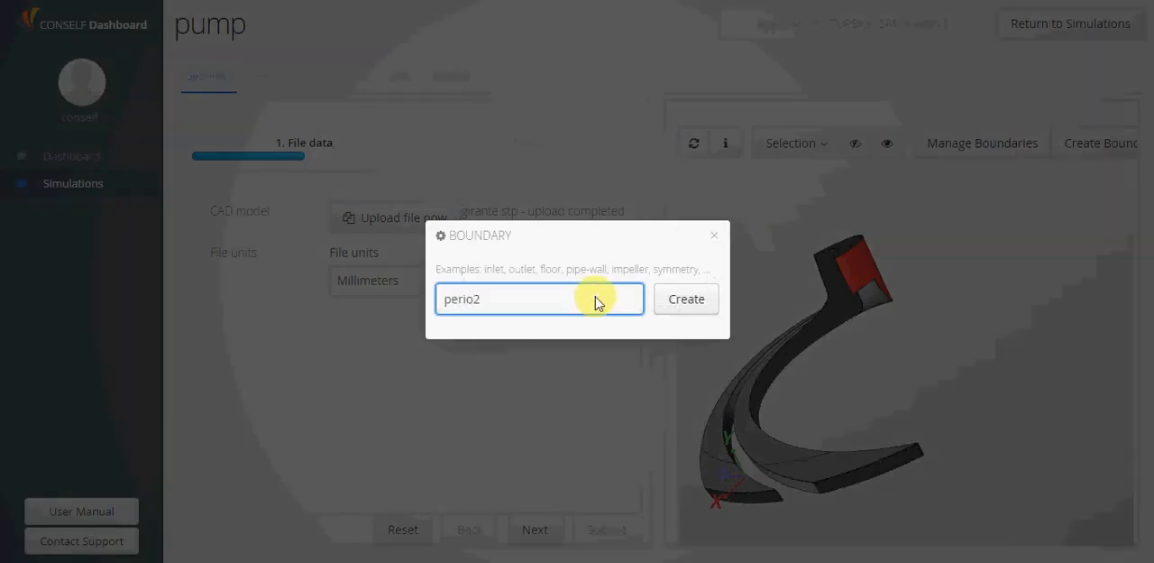
{"action": "left_click", "coordinate": [668, 299]}
{"action": "left_click", "coordinate": [714, 282]}
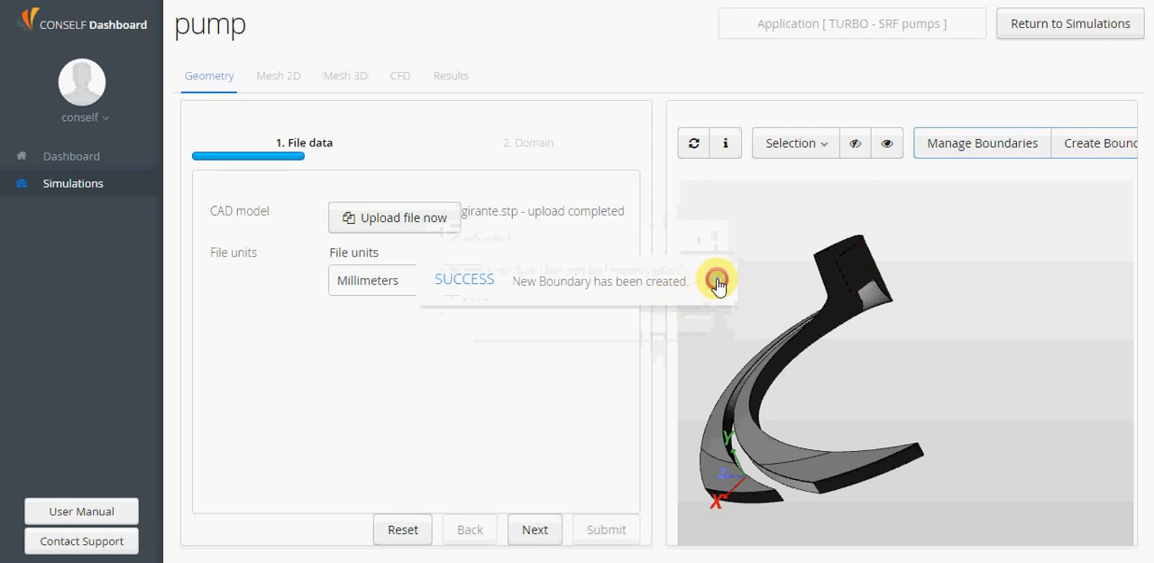
Create a boundary named blade from the side walls along the gap between the two curved channels
{"action": "left_click_drag", "start_coordinate": [832, 387], "coordinate": [912, 376]}
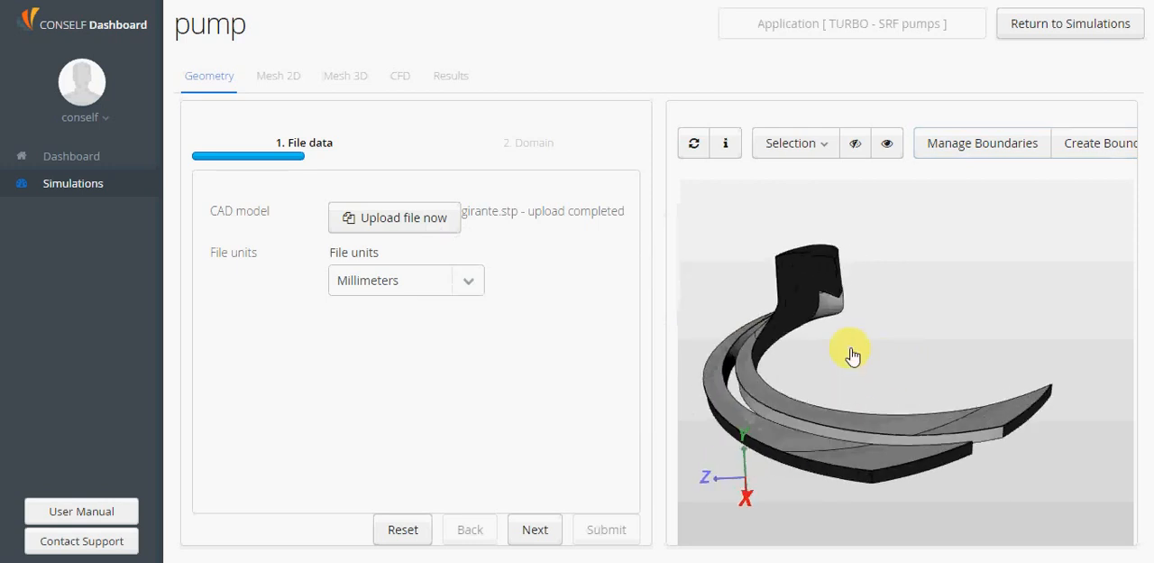
{"action": "left_click_drag", "start_coordinate": [853, 357], "coordinate": [872, 383]}
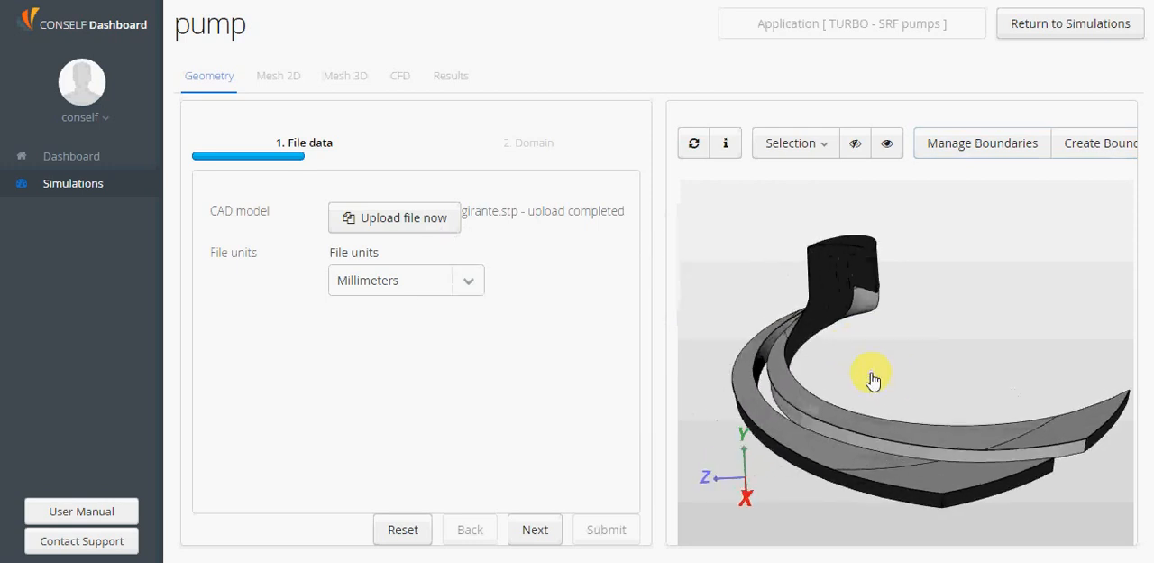
{"action": "left_click", "coordinate": [763, 362]}
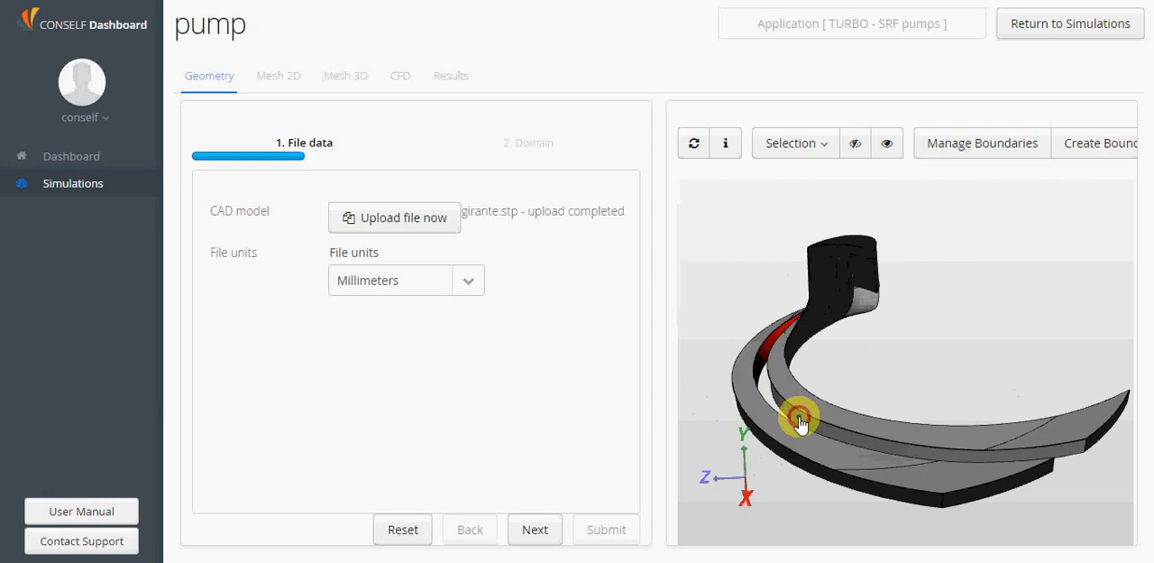
{"action": "left_click", "coordinate": [858, 423]}
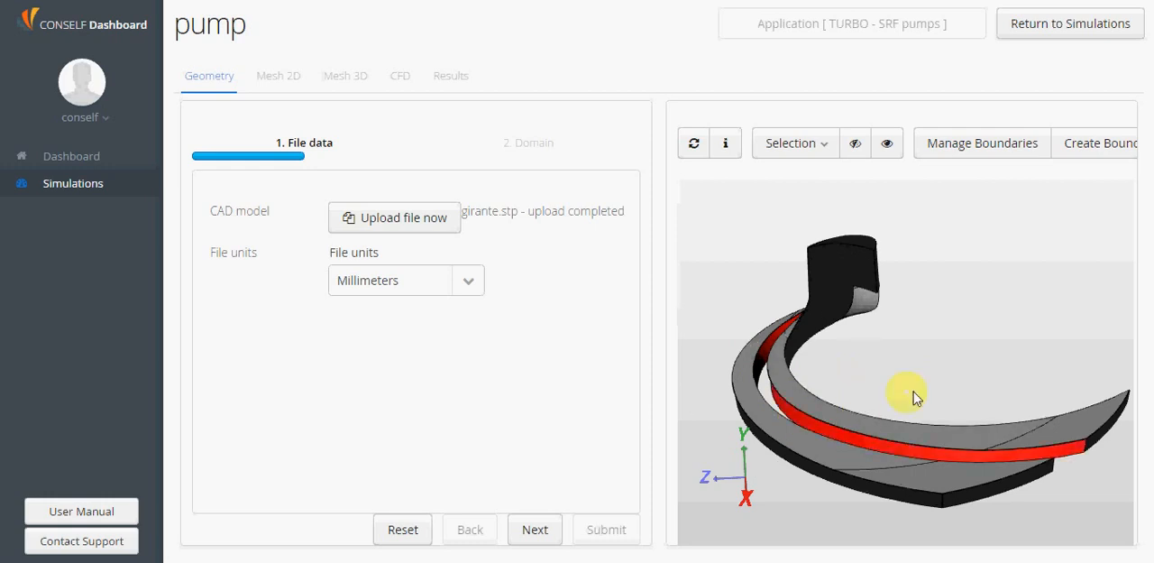
{"action": "mouse_move", "coordinate": [913, 397]}
{"action": "left_mouse_down"}
{"action": "mouse_move", "coordinate": [912, 335]}
{"action": "mouse_move", "coordinate": [932, 382]}
{"action": "mouse_move", "coordinate": [899, 380]}
{"action": "mouse_move", "coordinate": [871, 309]}
{"action": "mouse_move", "coordinate": [908, 402]}
{"action": "left_mouse_up"}
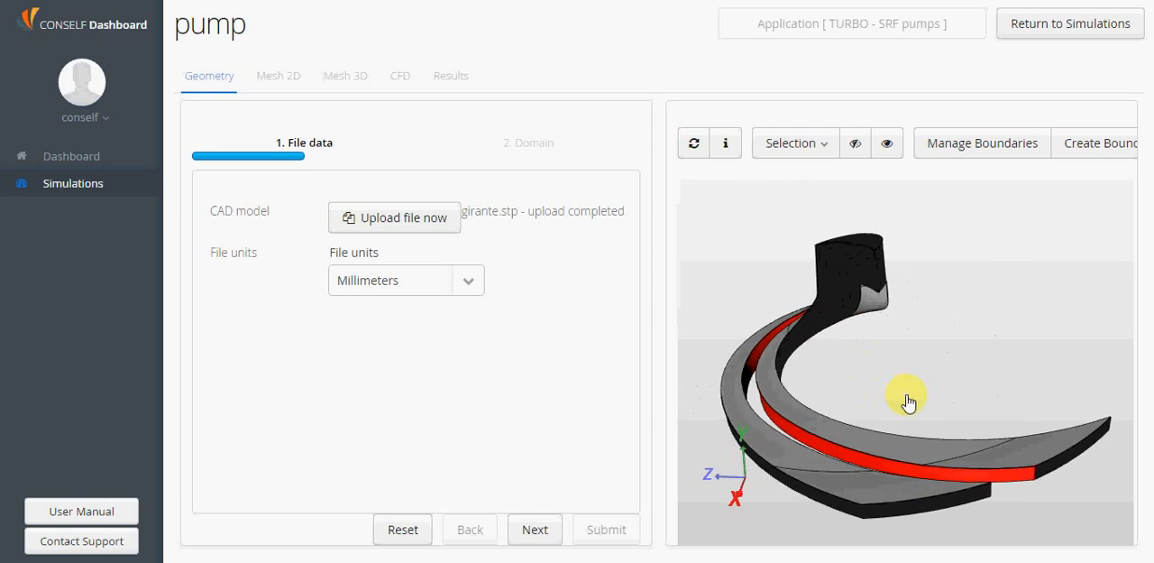
{"action": "left_click", "coordinate": [1107, 143]}
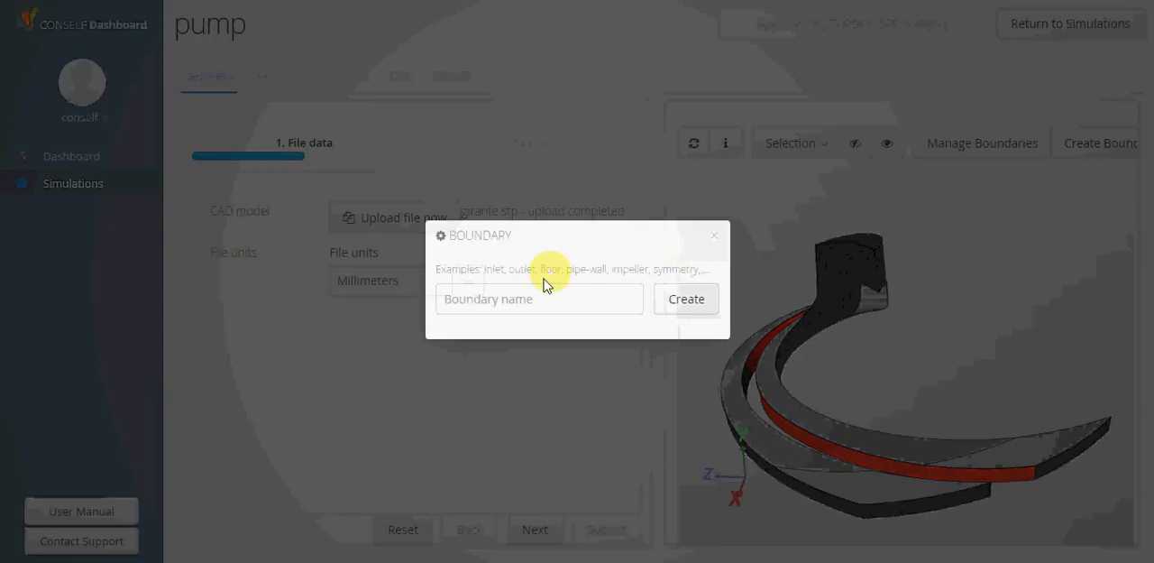
{"action": "left_click", "coordinate": [529, 293]}
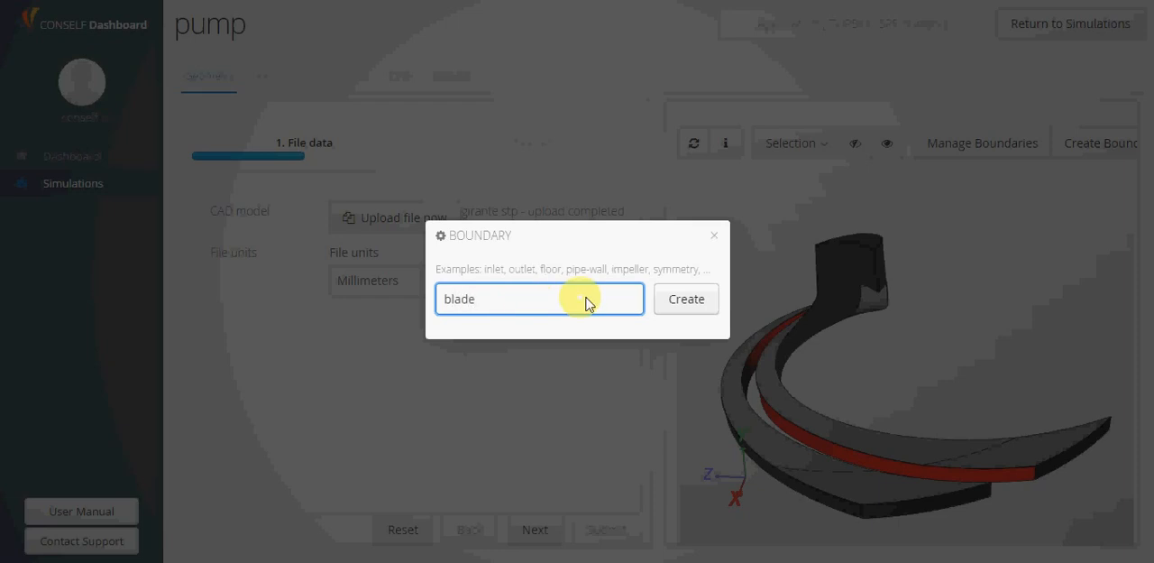
{"action": "left_click", "coordinate": [688, 303]}
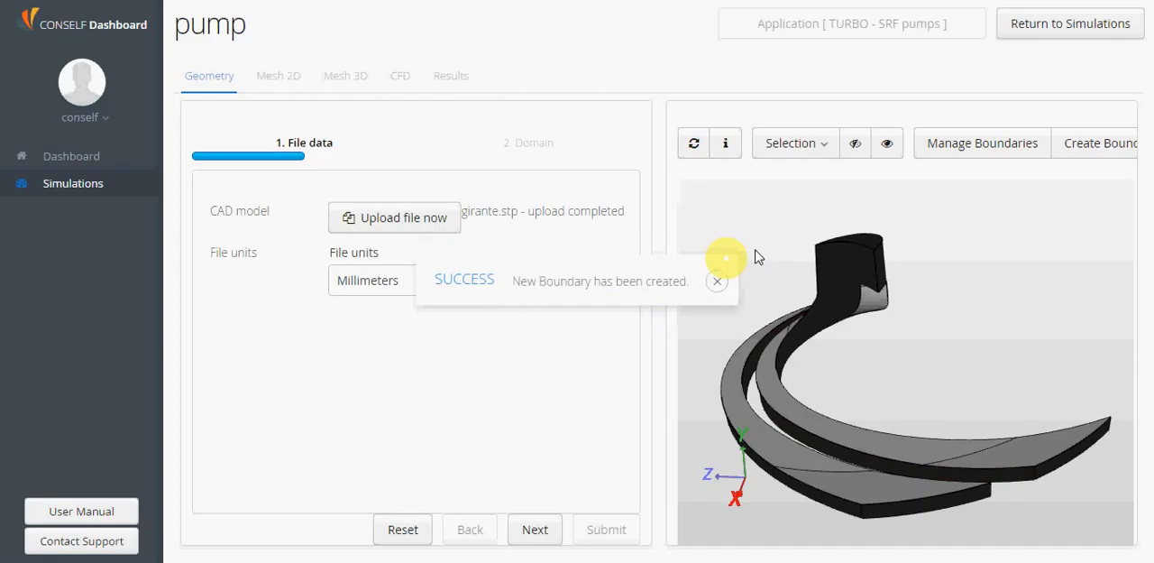
Create a boundary named wall from all the remaining unassigned faces of the impeller
{"action": "left_click", "coordinate": [804, 141]}
{"action": "left_click", "coordinate": [809, 177]}
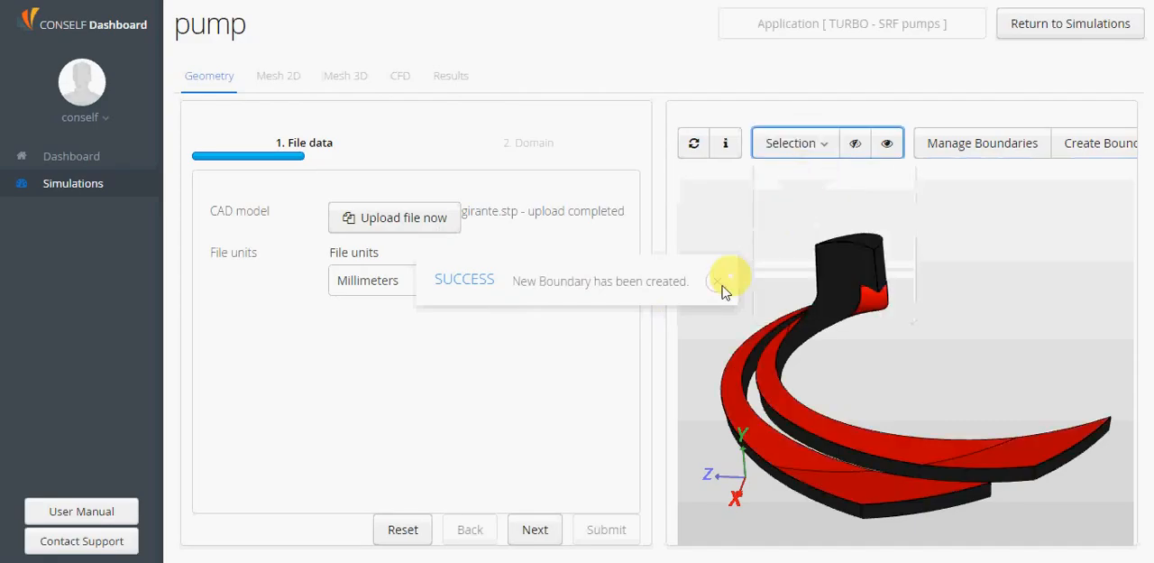
{"action": "left_click", "coordinate": [1116, 146]}
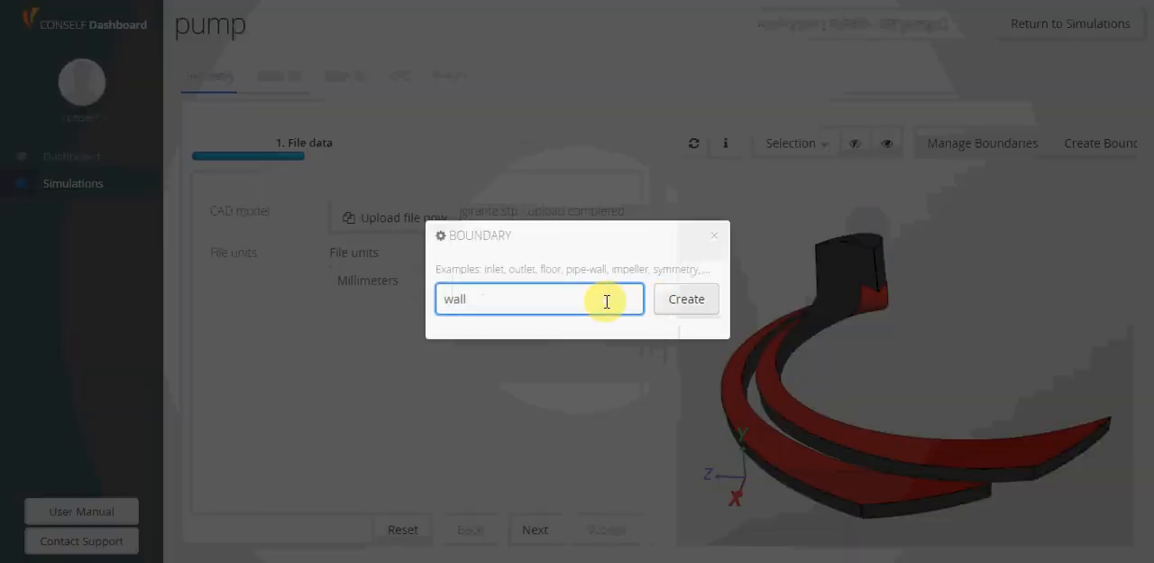
{"action": "type", "text": "wall"}
{"action": "left_click", "coordinate": [683, 299]}
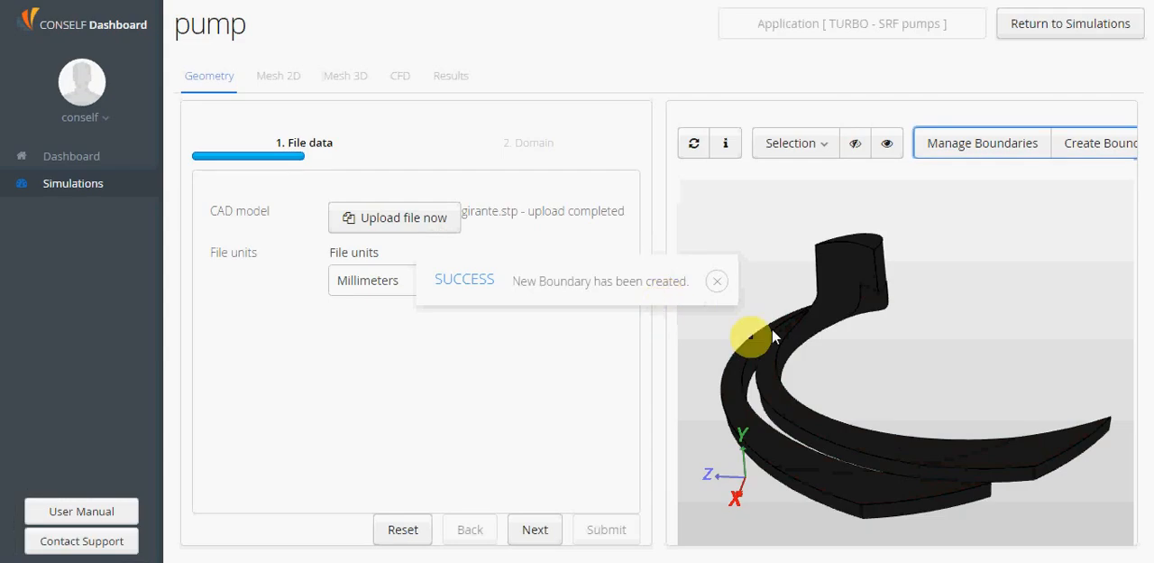
{"action": "left_click", "coordinate": [728, 284]}
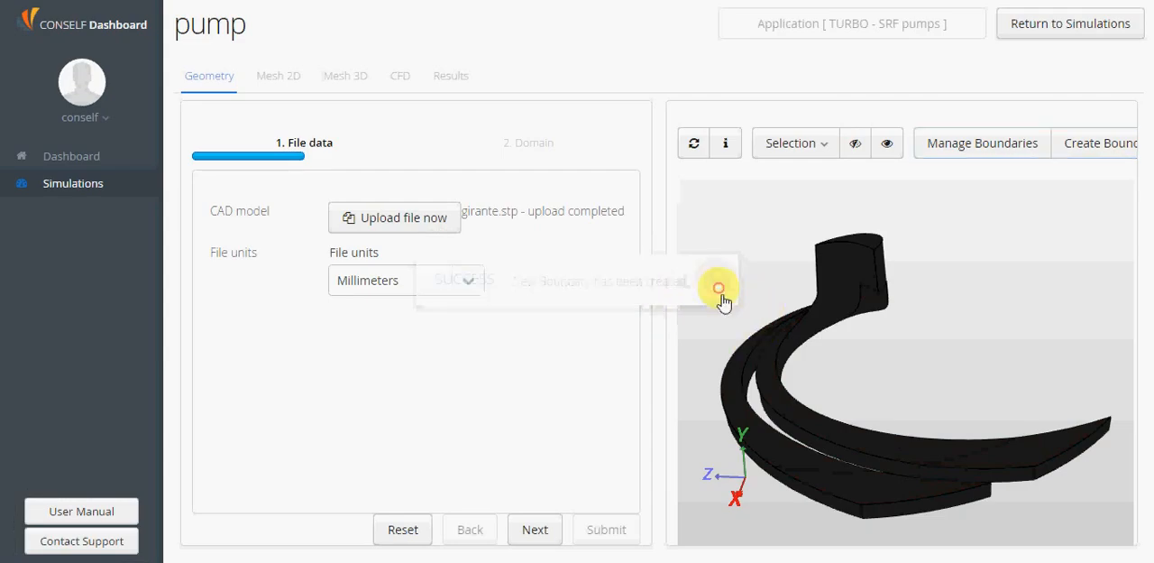
Review the list of defined boundaries, including their assigned faces and the show, hide and delete options
{"action": "left_click", "coordinate": [978, 150]}
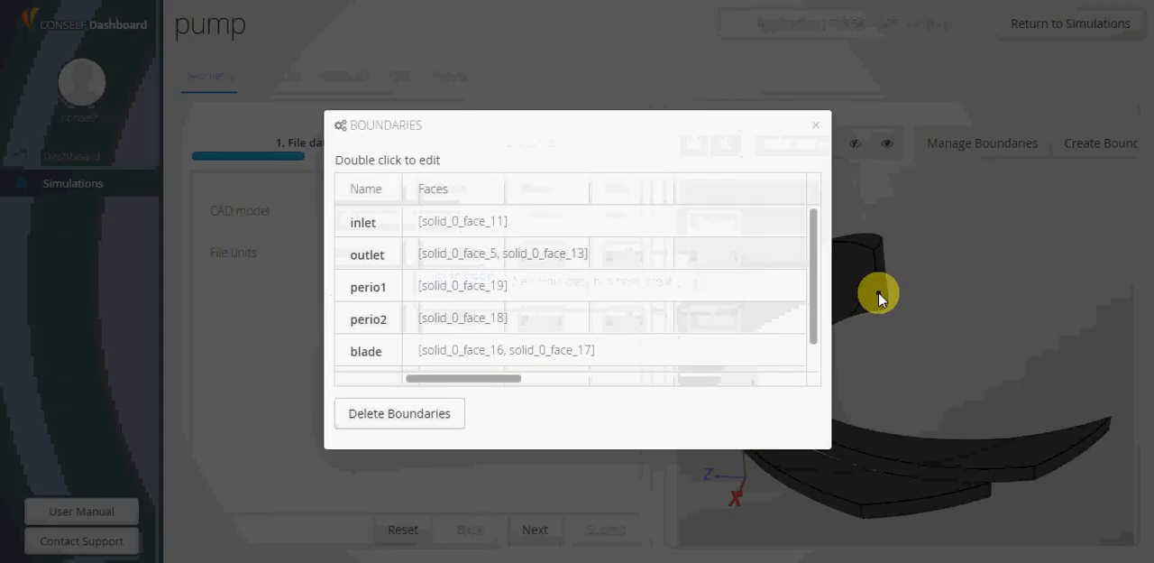
{"action": "left_click_drag", "start_coordinate": [502, 378], "coordinate": [791, 383]}
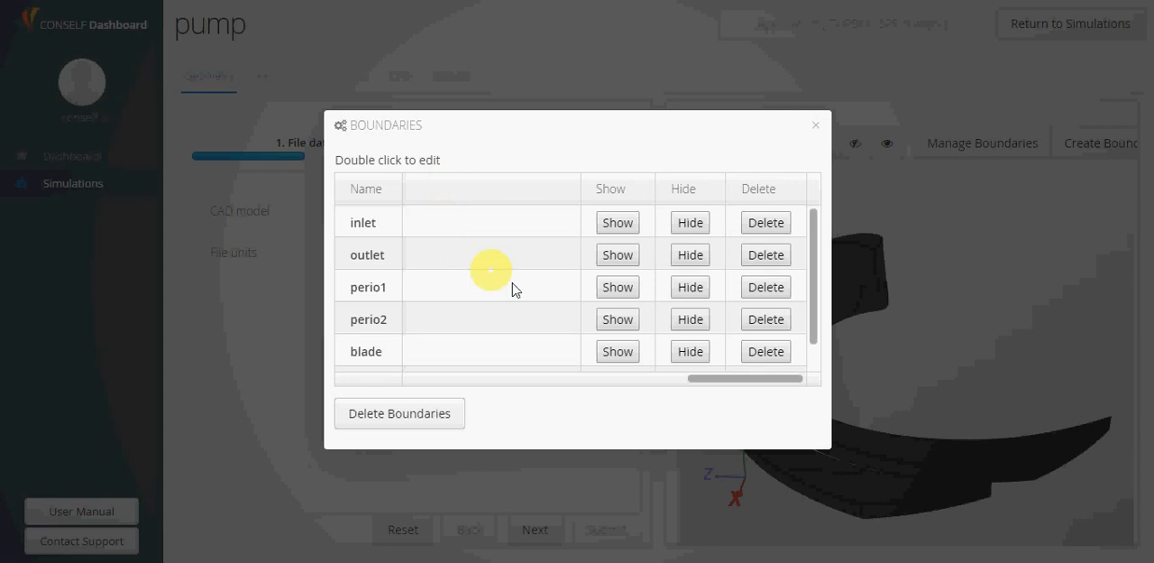
{"action": "scroll", "coordinate": [565, 286], "scroll_direction": "down", "scroll_amount": 1}
{"action": "scroll", "coordinate": [682, 250], "scroll_direction": "up", "scroll_amount": 1}
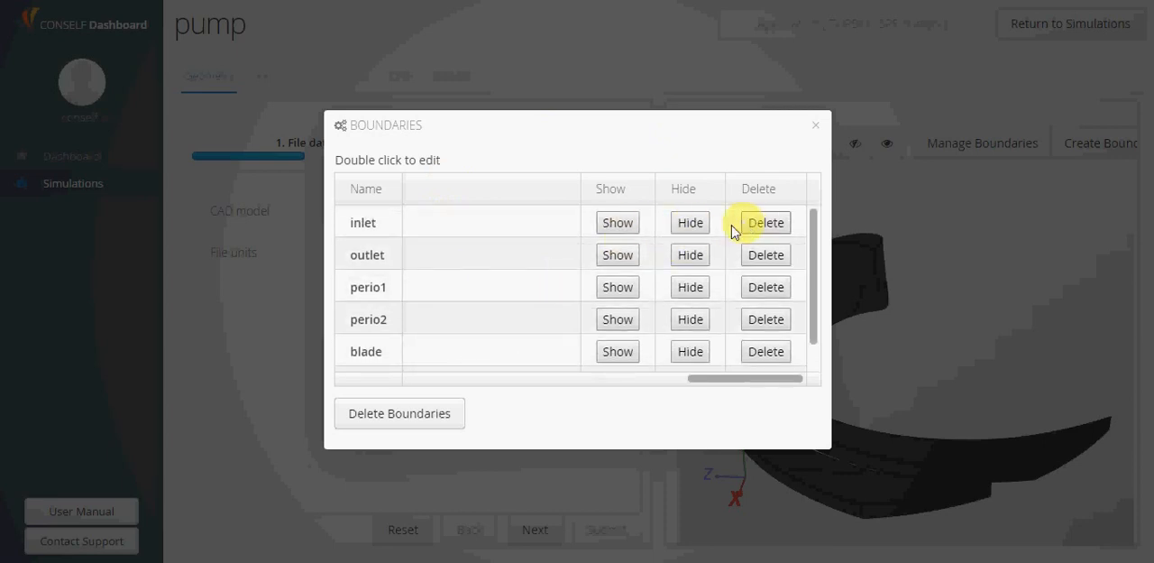
{"action": "scroll", "coordinate": [579, 284], "scroll_direction": "down", "scroll_amount": 1}
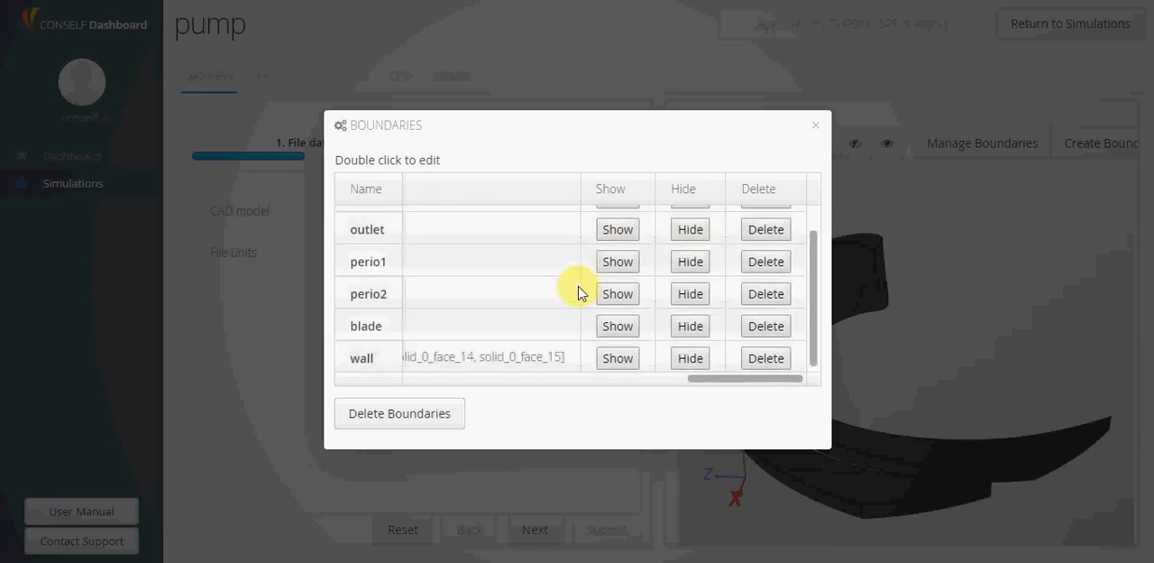
{"action": "scroll", "coordinate": [579, 292], "scroll_direction": "up", "scroll_amount": 1}
{"action": "double_click", "coordinate": [386, 226]}
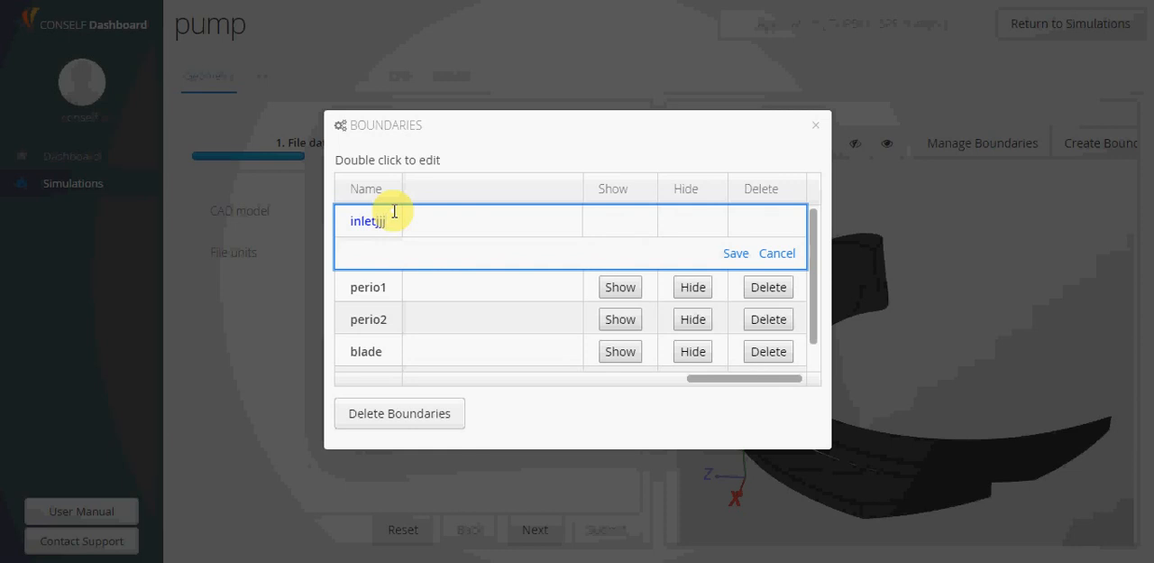
{"action": "key", "text": "Escape"}
{"action": "key", "text": "Escape"}
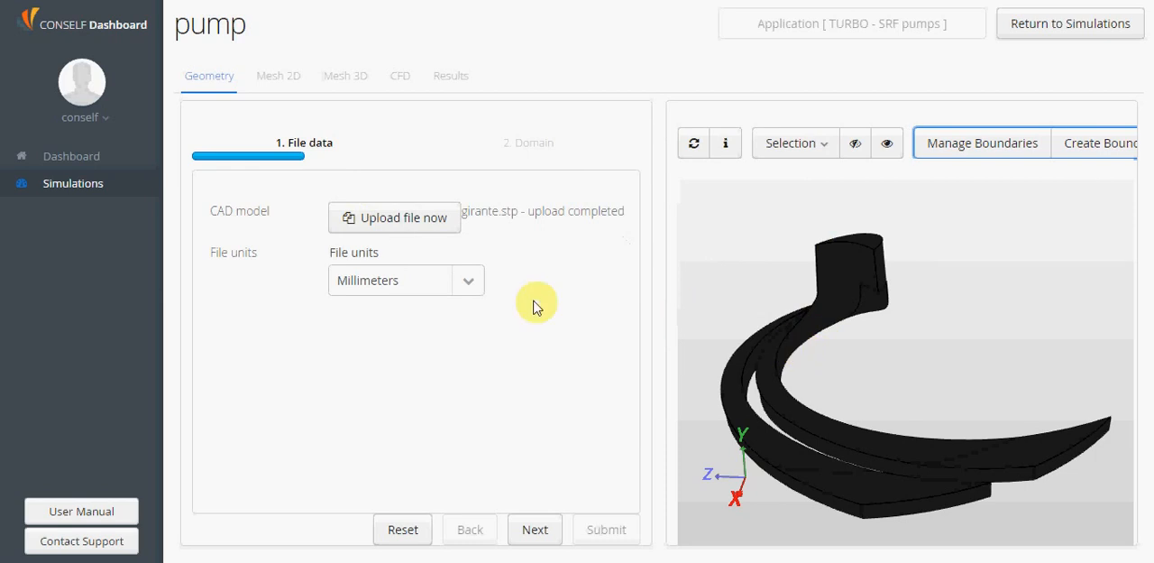
Set the file units to Millimeters and check the model's overall X, Y and Z sizes in the geometry information
{"action": "left_click", "coordinate": [469, 283]}
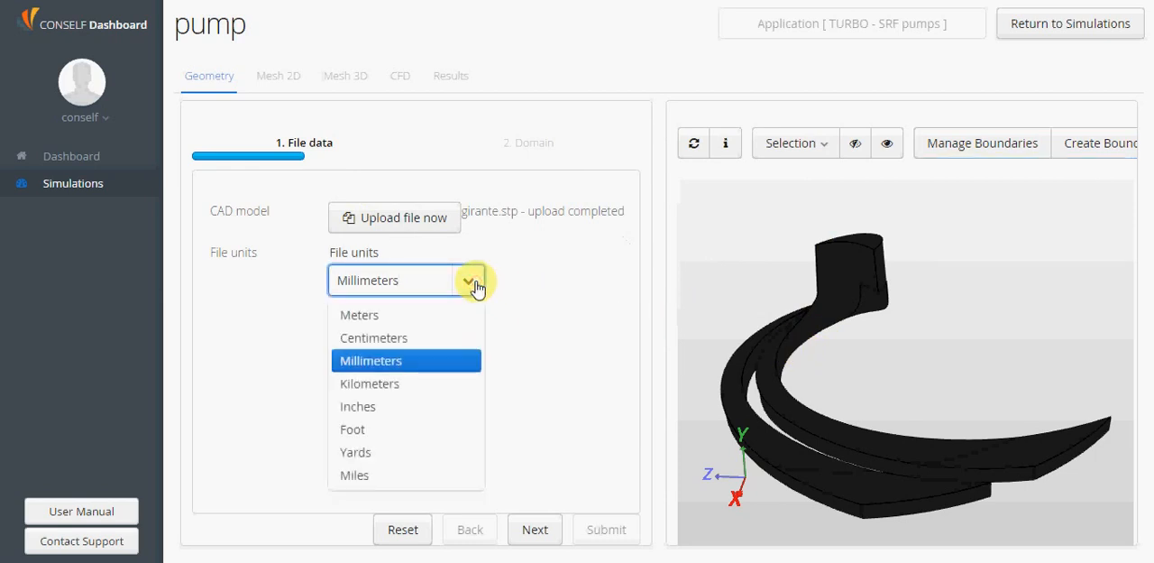
{"action": "left_click", "coordinate": [447, 361]}
{"action": "left_click", "coordinate": [542, 330]}
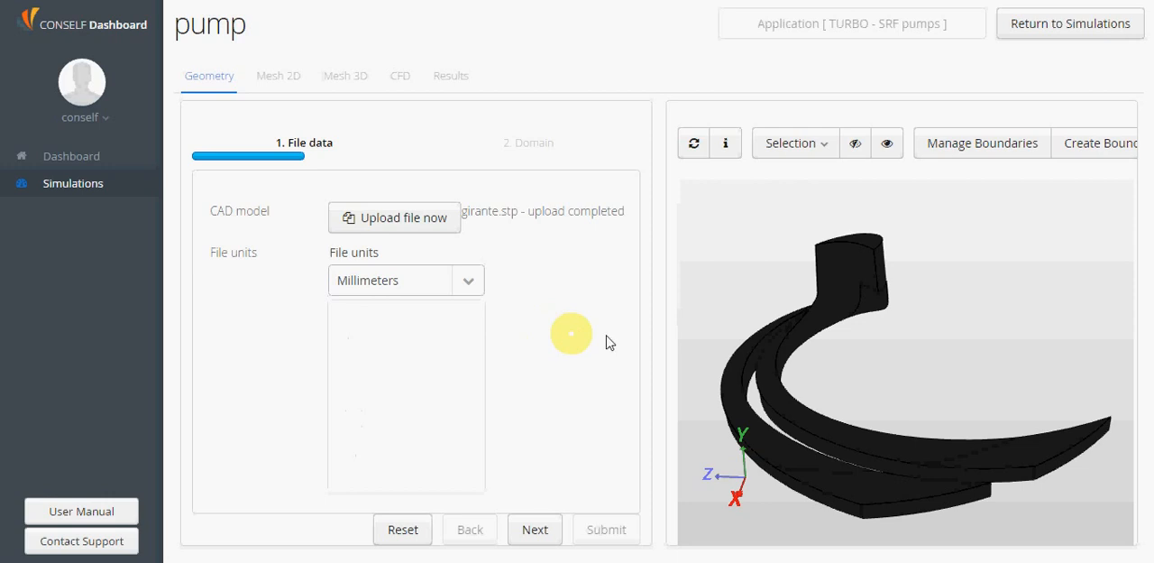
{"action": "left_click", "coordinate": [726, 148]}
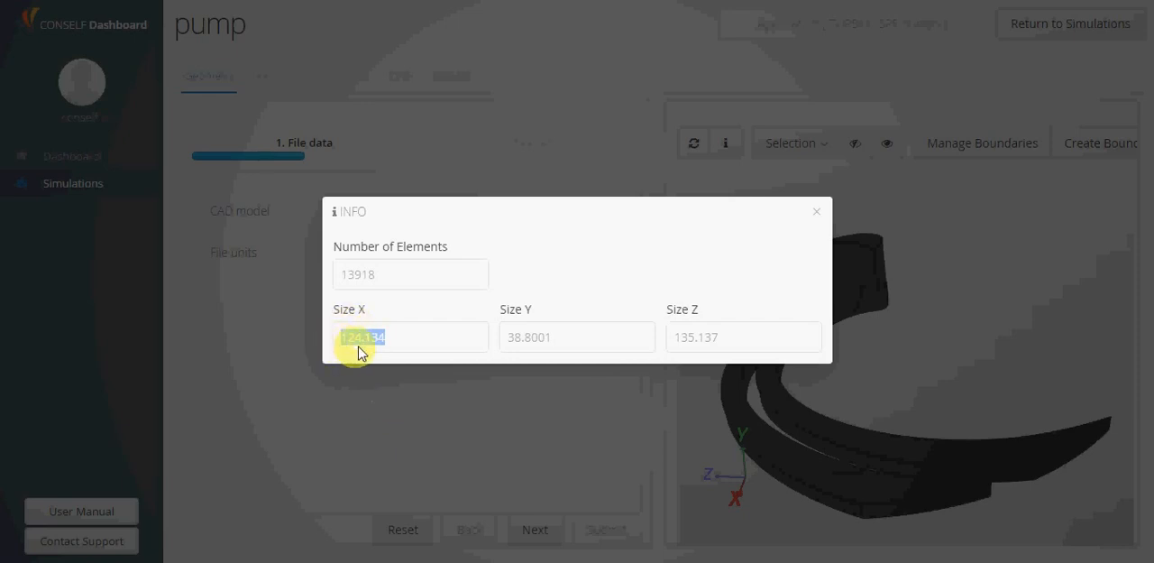
{"action": "left_click", "coordinate": [814, 212]}
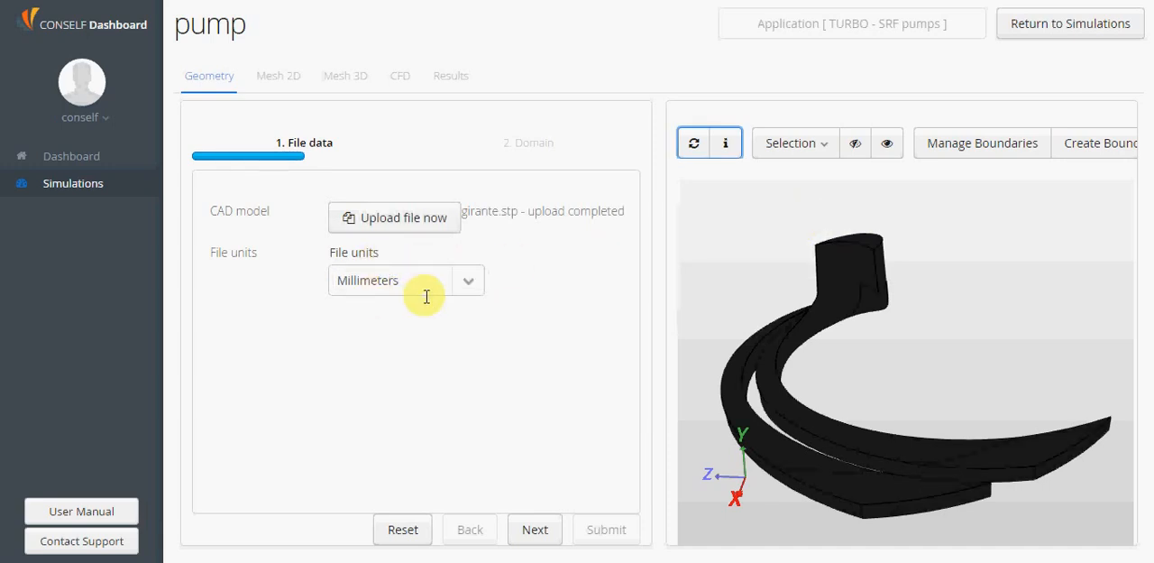
Proceed to the domain settings and keep the flow type set to Internal
{"action": "left_click", "coordinate": [537, 530]}
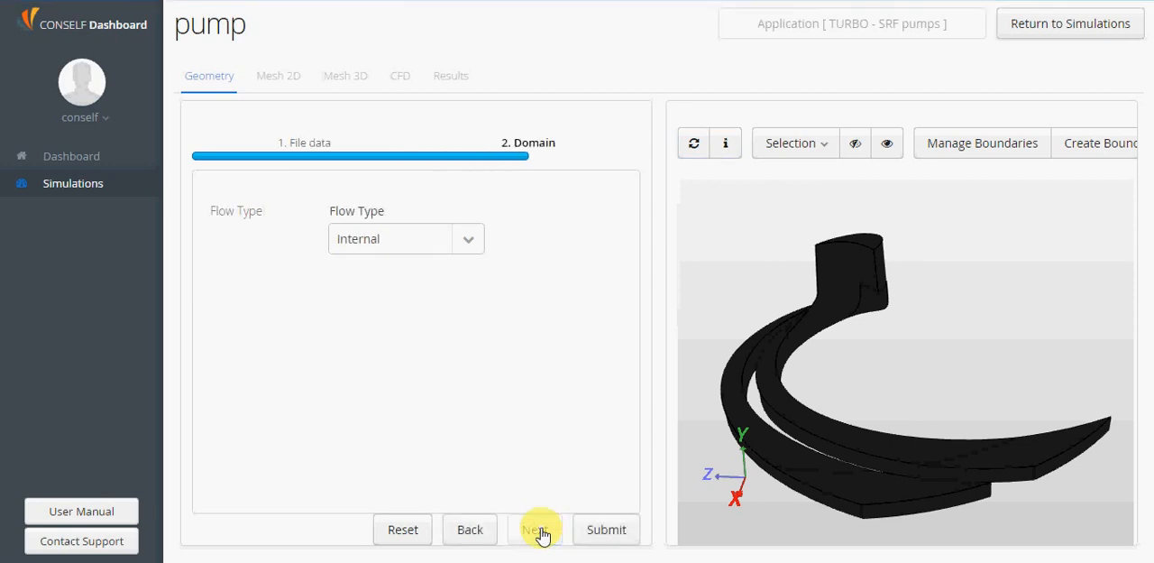
{"action": "left_click", "coordinate": [469, 240]}
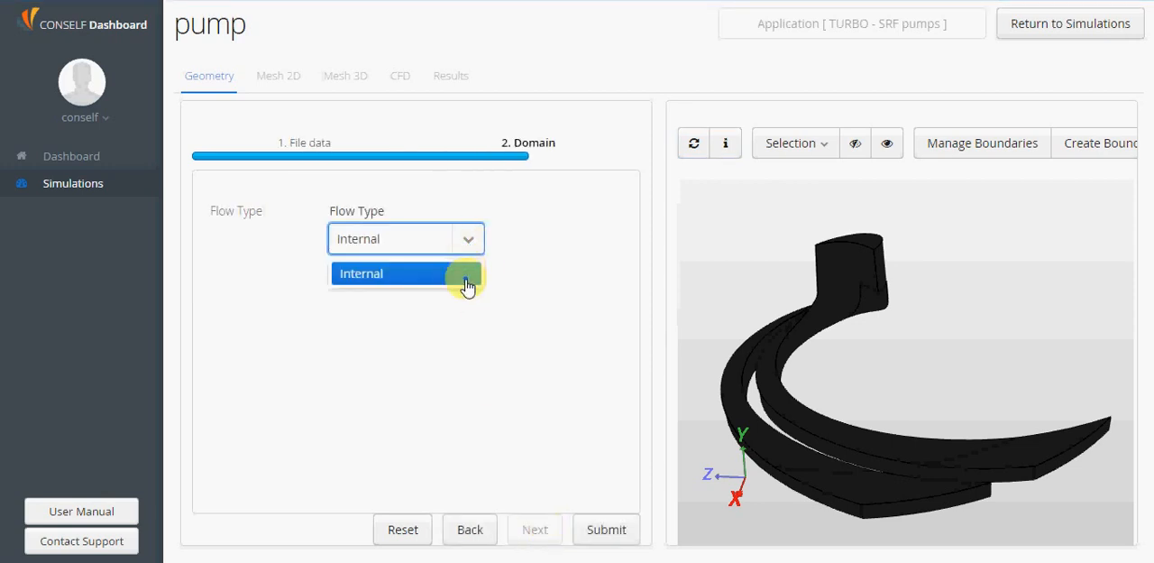
{"action": "left_click", "coordinate": [514, 233]}
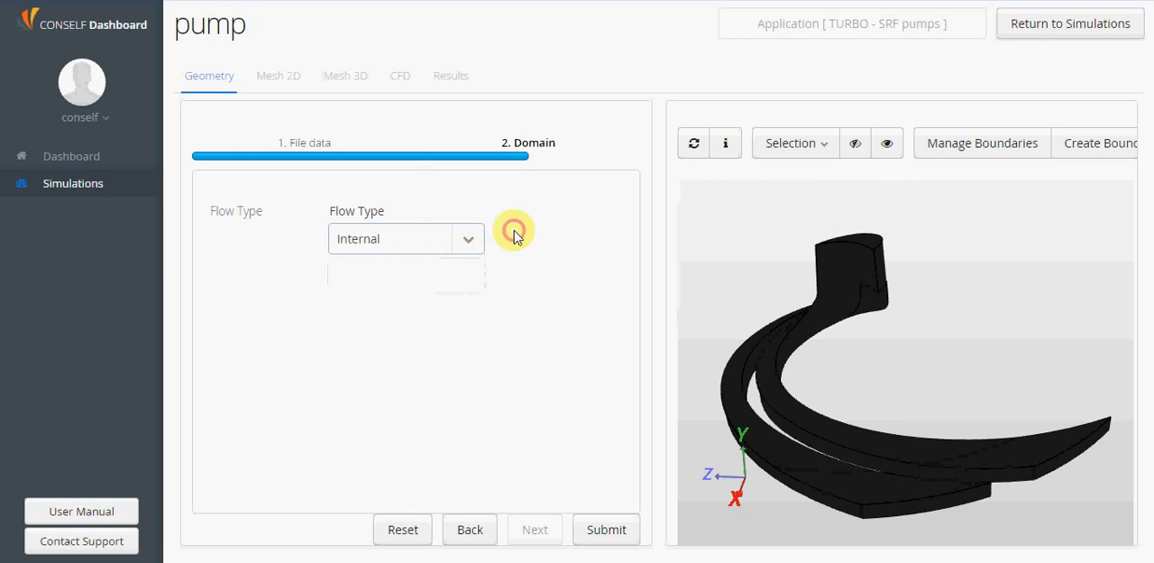